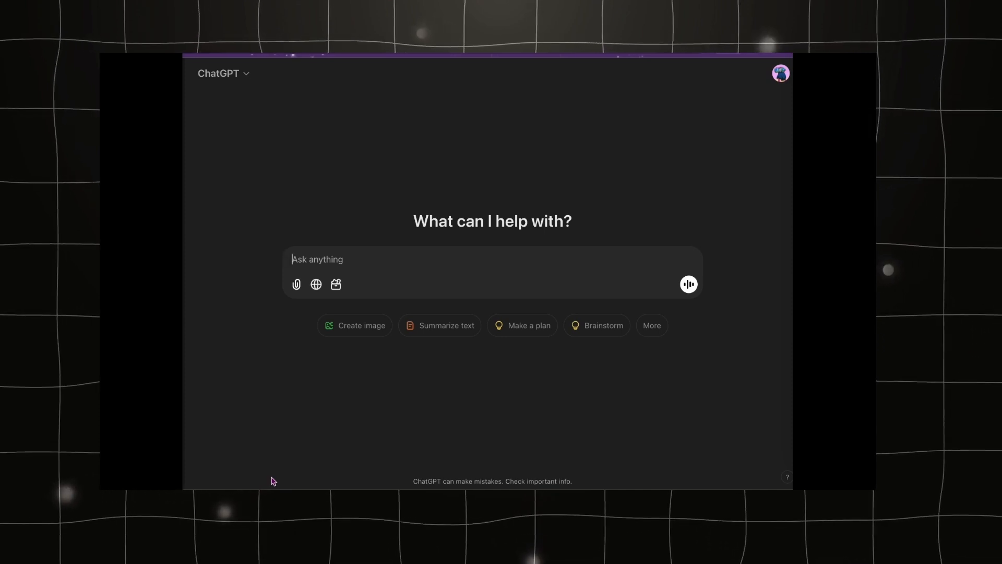
Ask for 20 motivational short ideas of 10 lines about life, love, success or achieving greatness, in simple English and easy language
type("GIVE ME 20 MOTIVATIONAL SHORT IDEA  OF 10 LINES ABOUT LIFE, LOVE GETTING SUCCESSFUL OR ACHIEVING GREATNESS MAKE THEM EASY TO UNDERSTAND AND WRITE THEM IN SIMPLE ENGLISH AND EASY LANGUAGE")
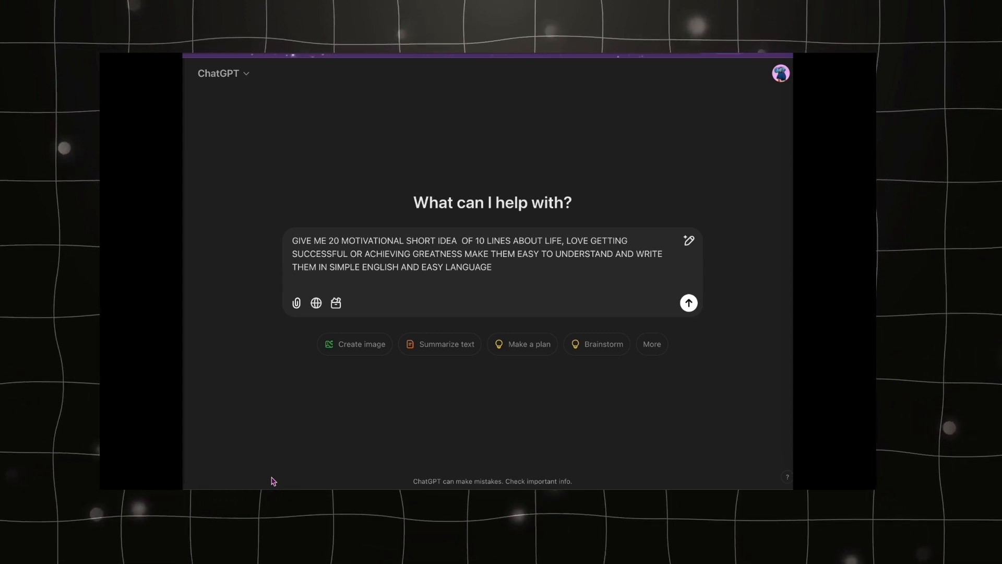
left_click(687, 303)
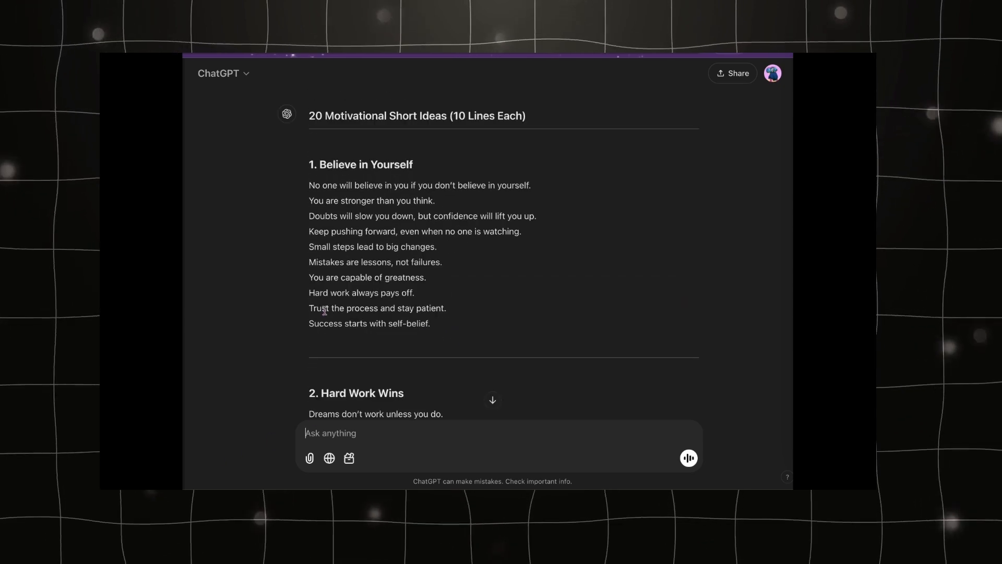
Look through the generated ideas and request a rewrite that is very simple, friendly and easy to understand in English
scroll(324, 311, "down", 20)
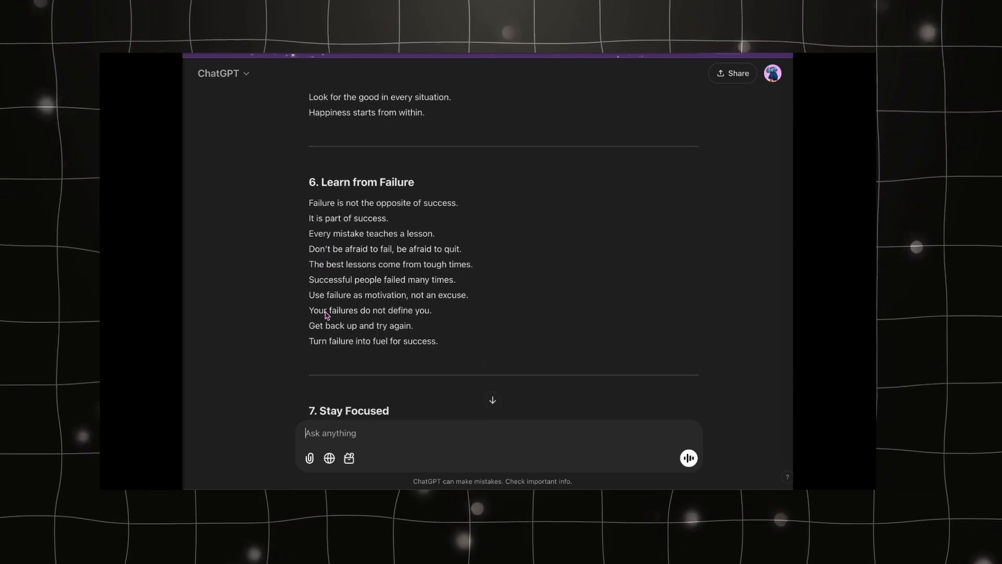
scroll(324, 311, "down", 13)
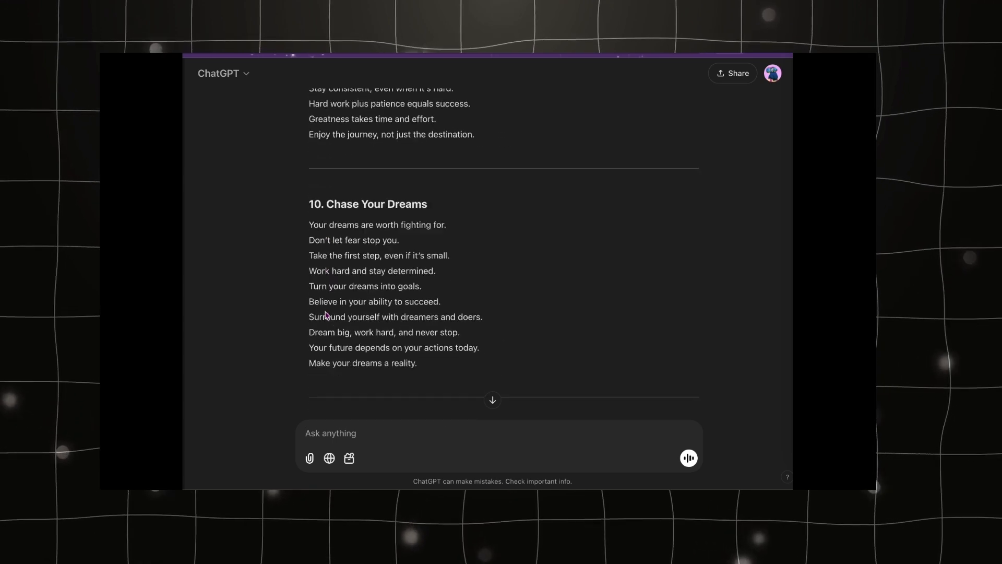
scroll(324, 311, "up", 2)
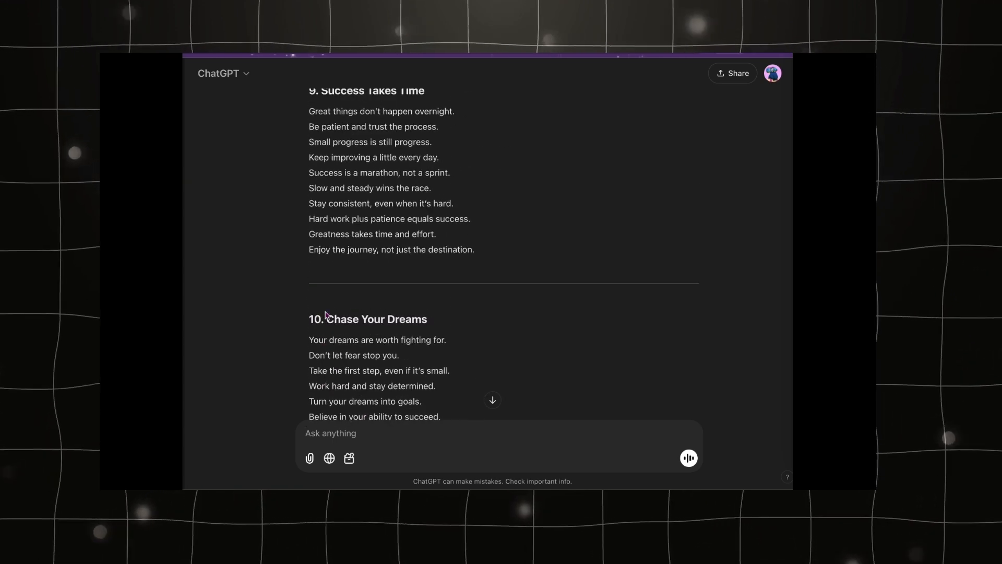
scroll(324, 312, "down", 2)
scroll(195, 402, "up", 4)
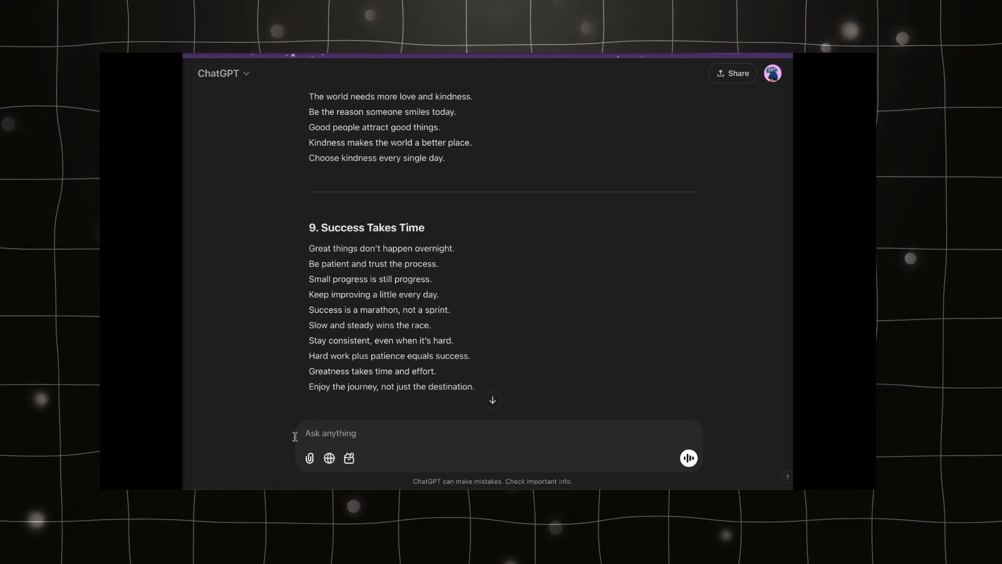
type("Make them very simple, friendly and easy to understand in english")
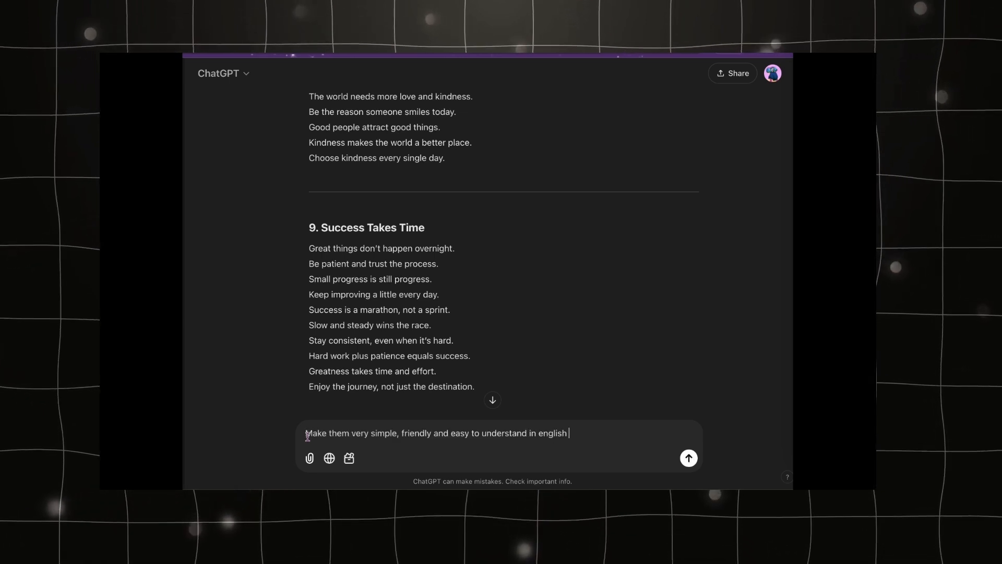
key("Return")
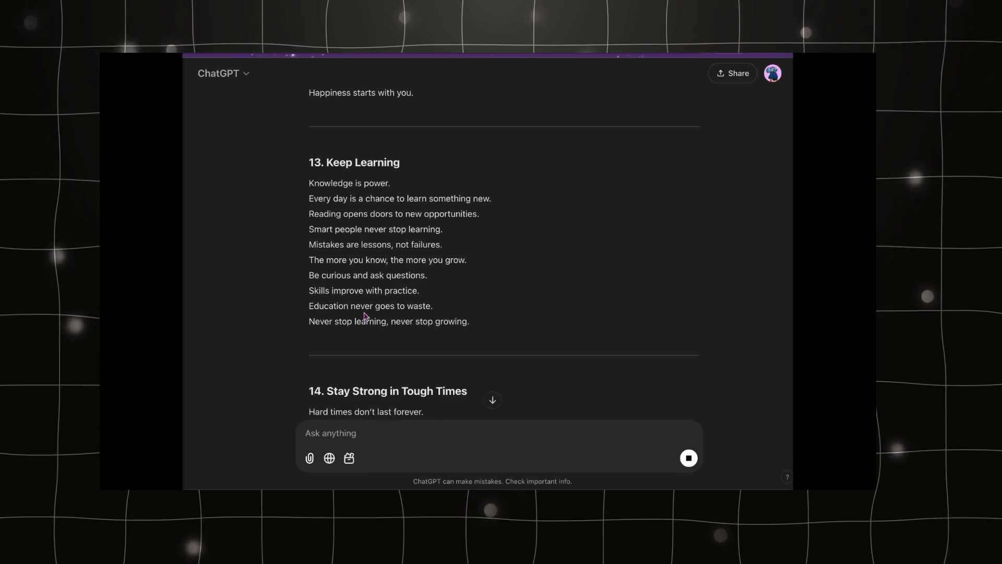
Find the "Success Takes Time" idea in the rewritten list and copy its heading and lines
scroll(365, 315, "down", 3)
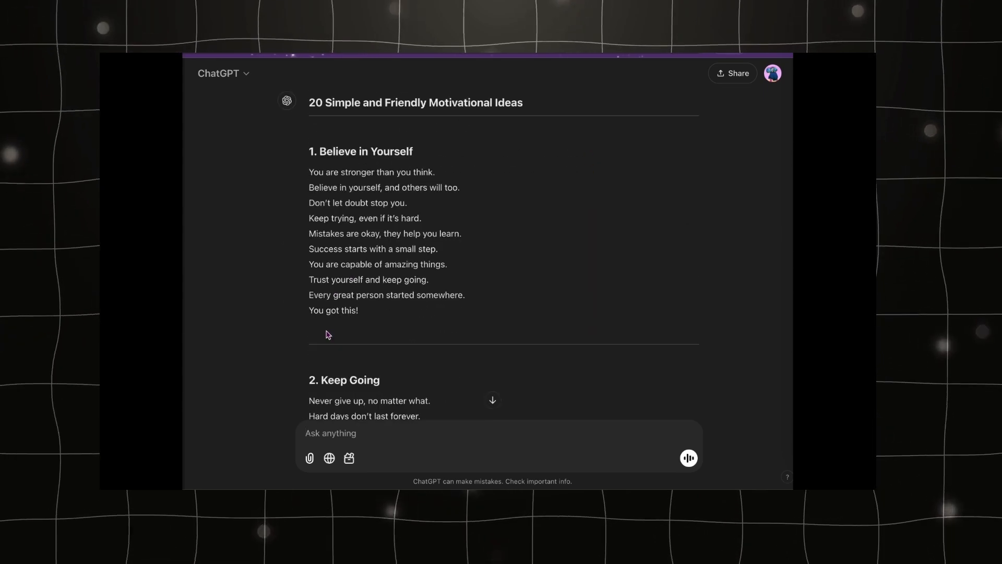
scroll(328, 334, "down", 18)
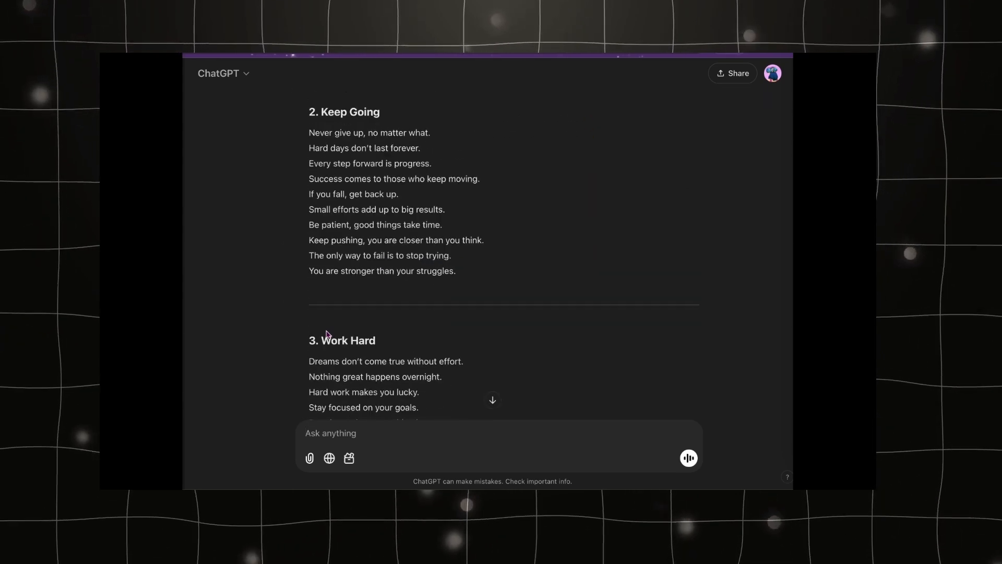
scroll(326, 329, "down", 6)
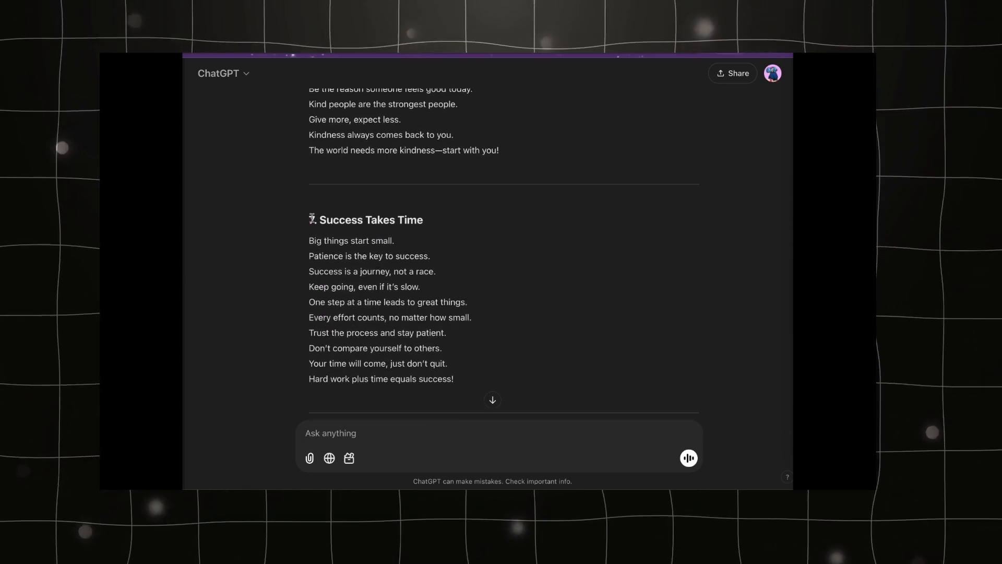
left_click_drag(318, 220, 462, 392)
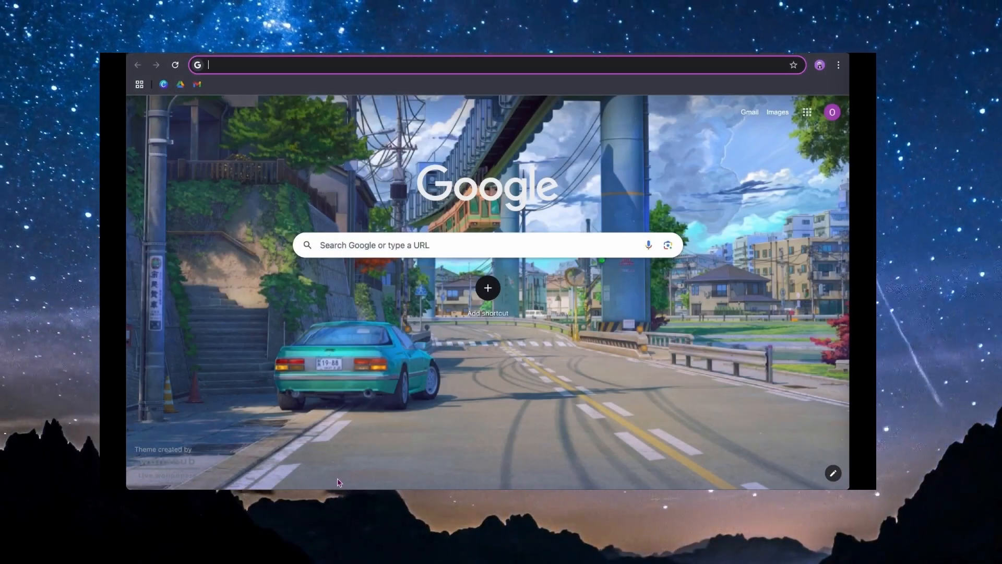
Switch to the browser, go to fliki.ai and start using Fliki for free
type("fliki.ai")
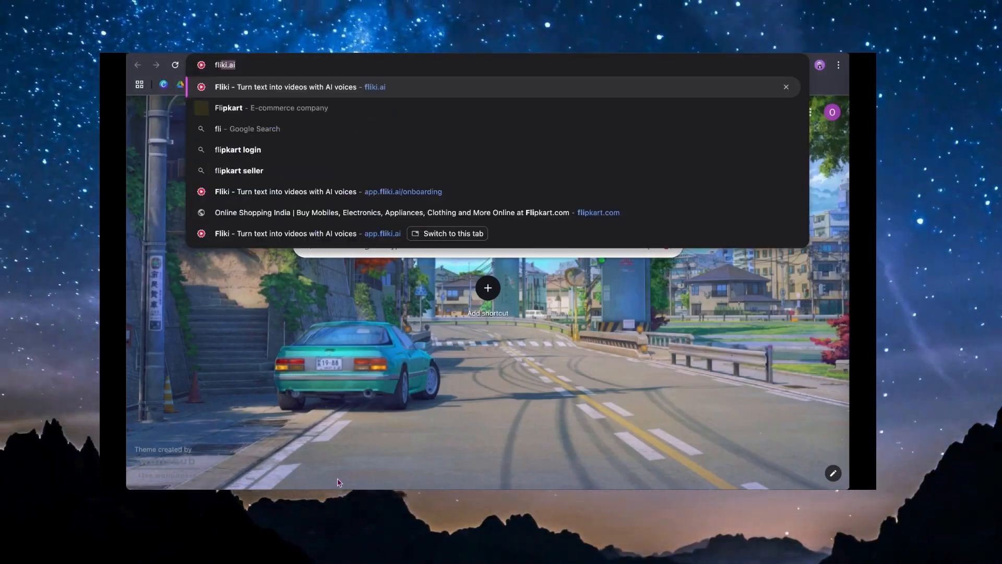
key("Return")
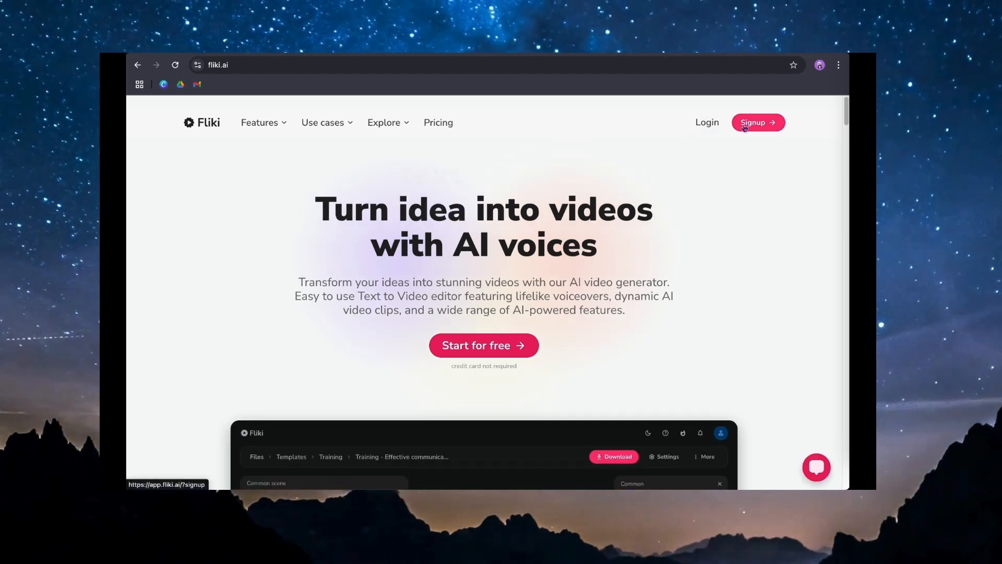
left_click(493, 355)
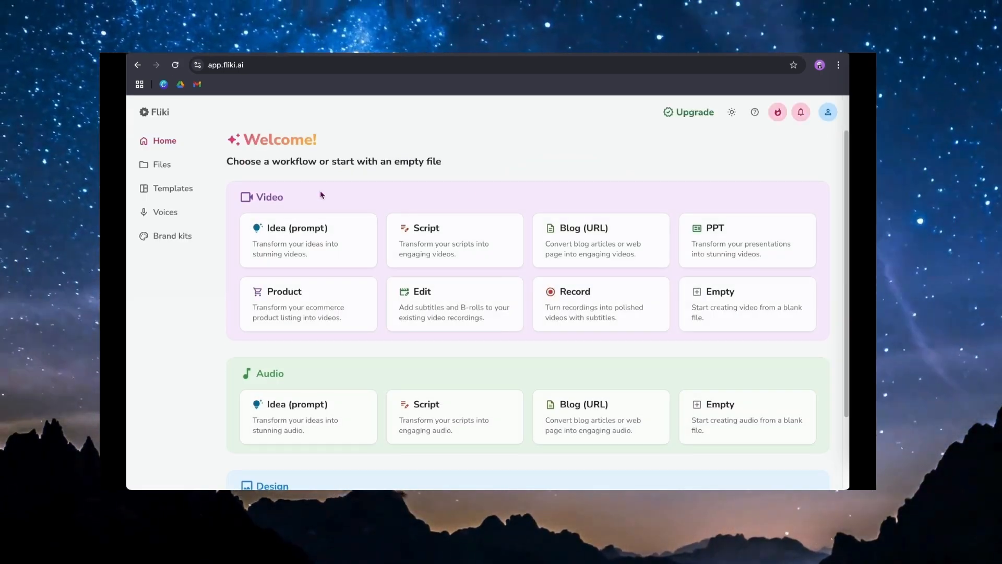
Start a video from a script, paste the copied "Success Takes Time" text and continue to the video options
scroll(292, 271, "down", 2)
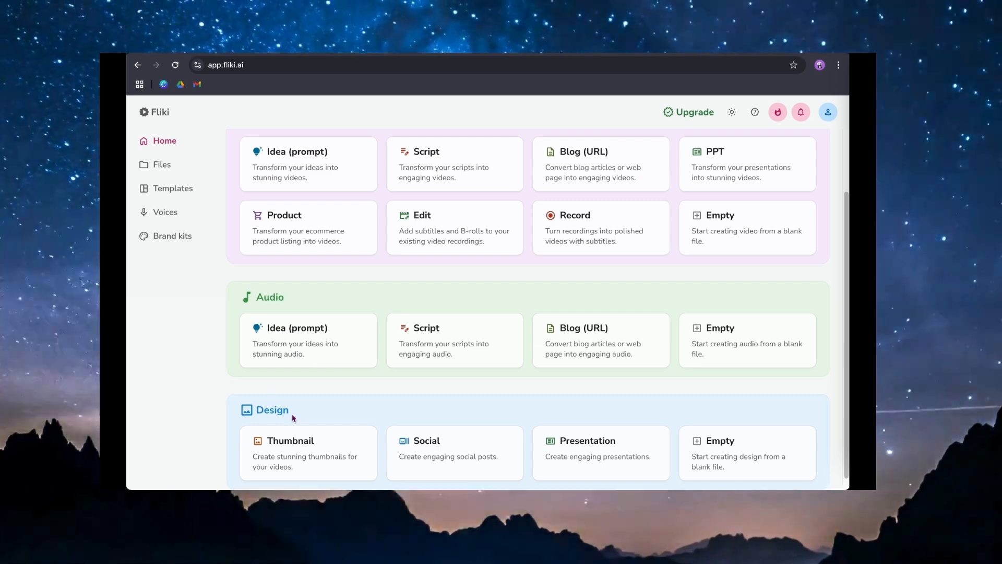
scroll(621, 222, "up", 1)
scroll(624, 223, "up", 1)
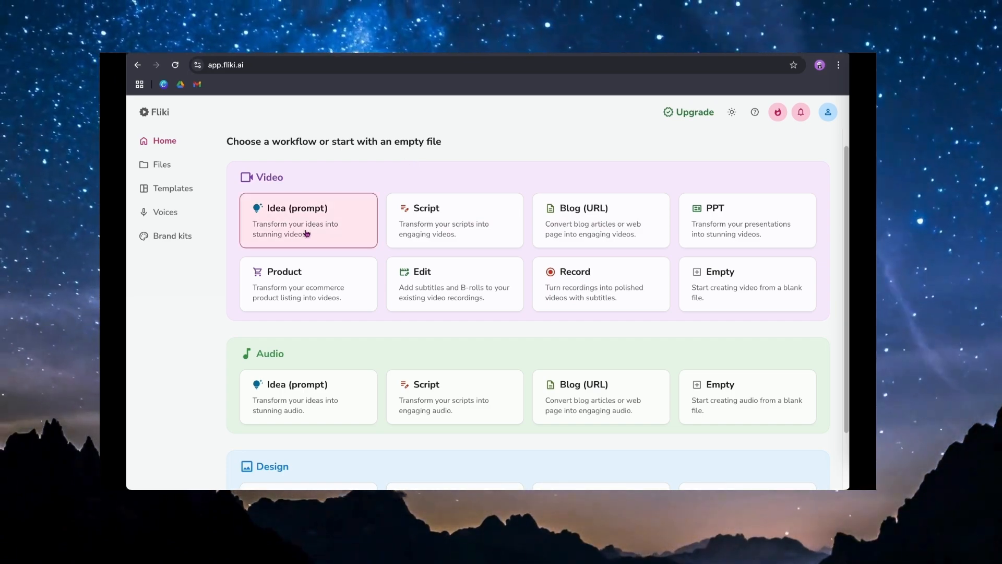
left_click(424, 223)
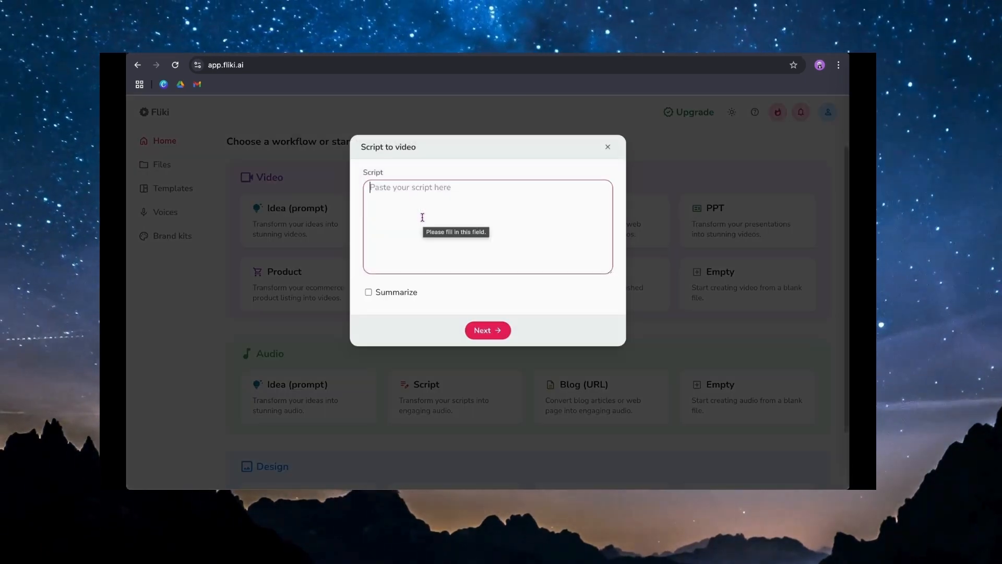
key("ctrl+v")
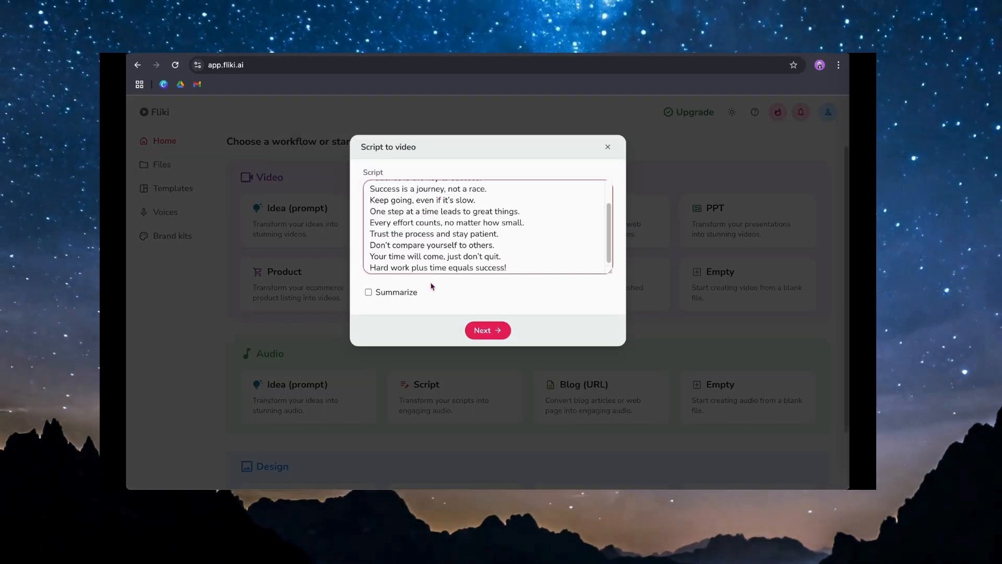
left_click(477, 330)
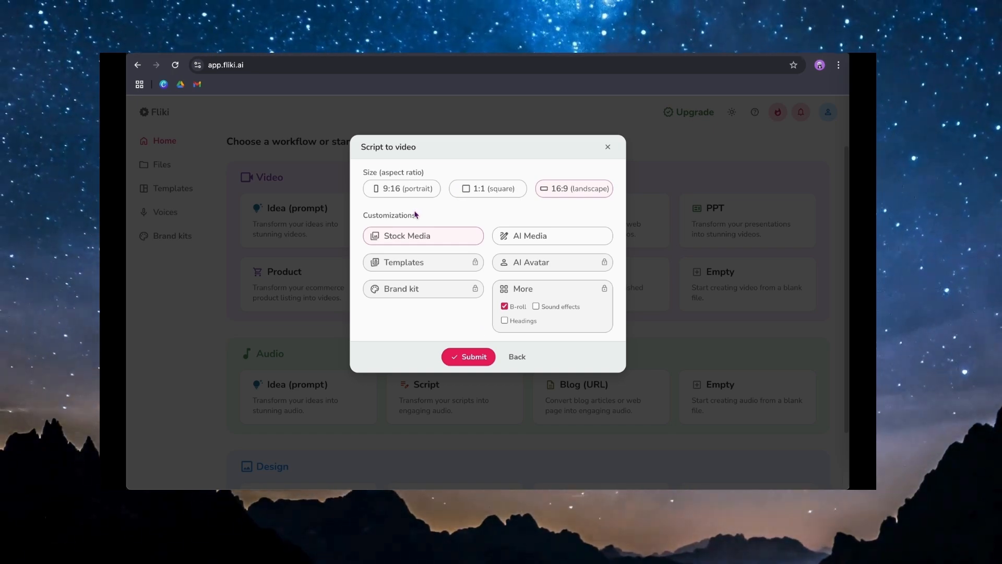
Generate the video in 9:16 portrait with AI Media in the Cinematic style, and dismiss the notification request
left_click(413, 194)
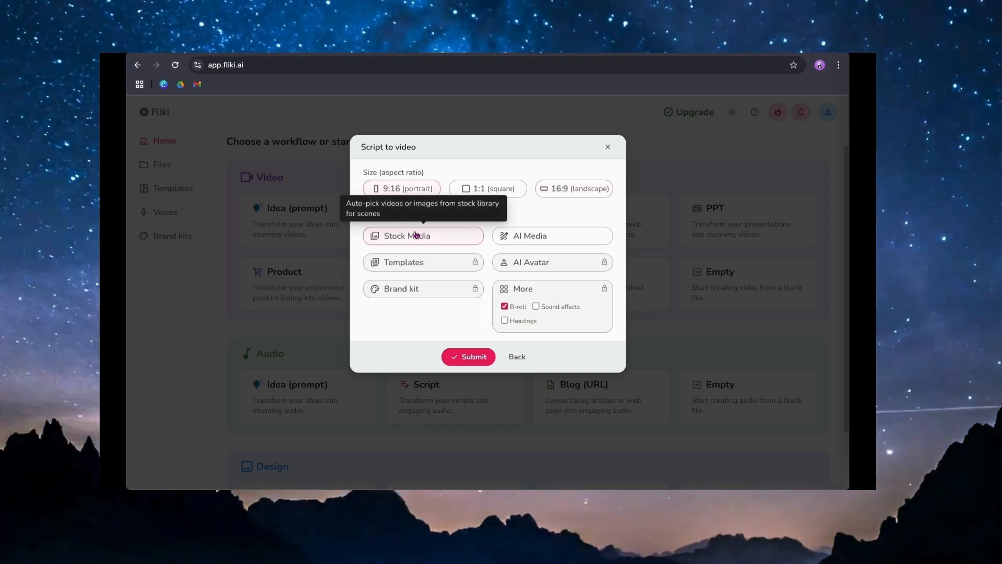
left_click(537, 236)
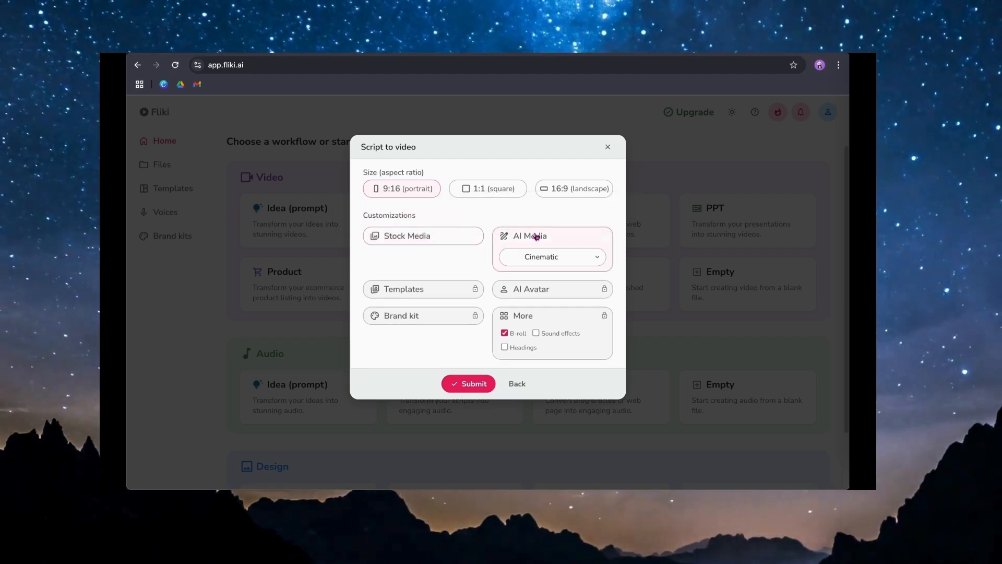
left_click(598, 261)
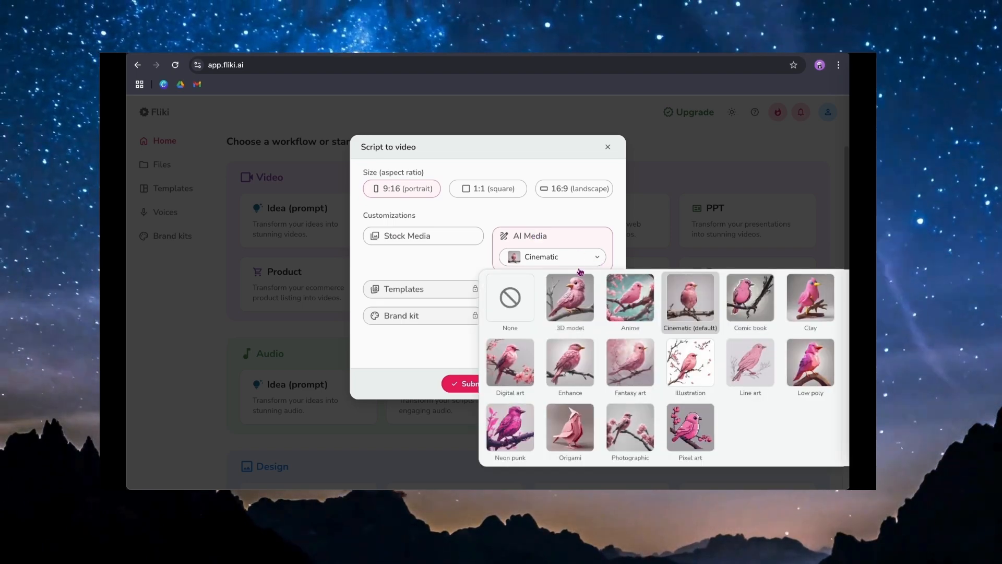
left_click(410, 353)
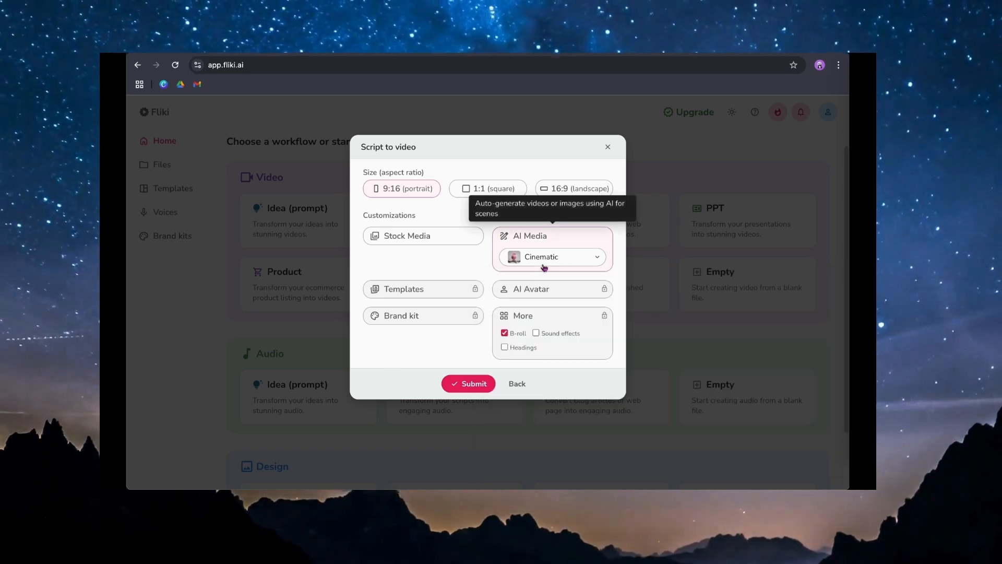
left_click(473, 384)
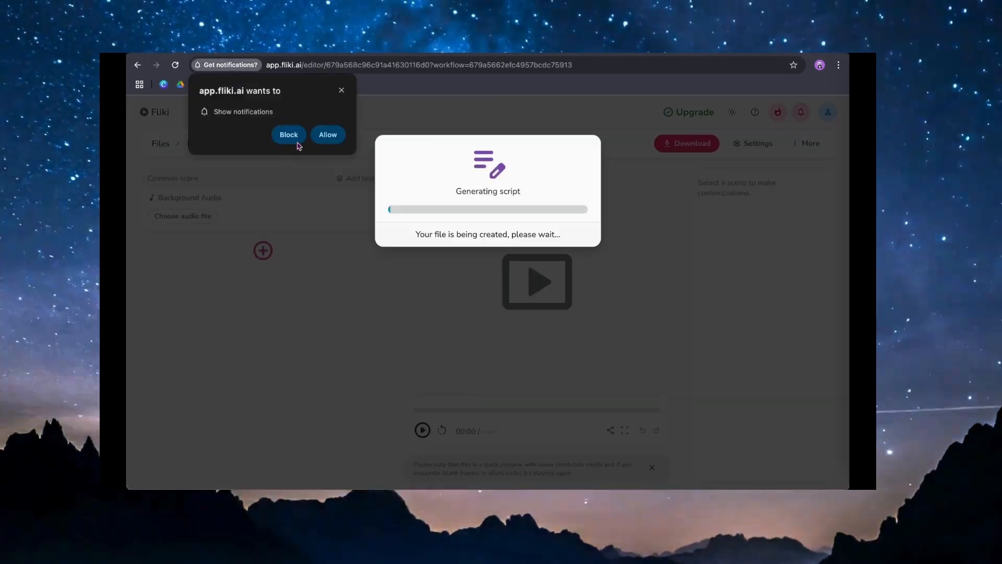
left_click(342, 92)
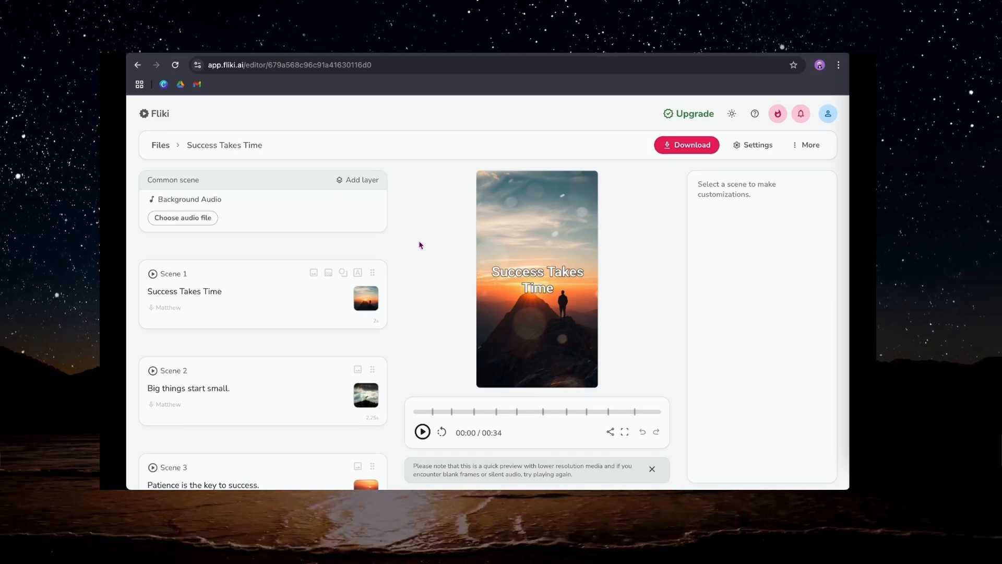
Set the common scene's background audio to the stock music track Live The Journey
scroll(197, 396, "down", 6)
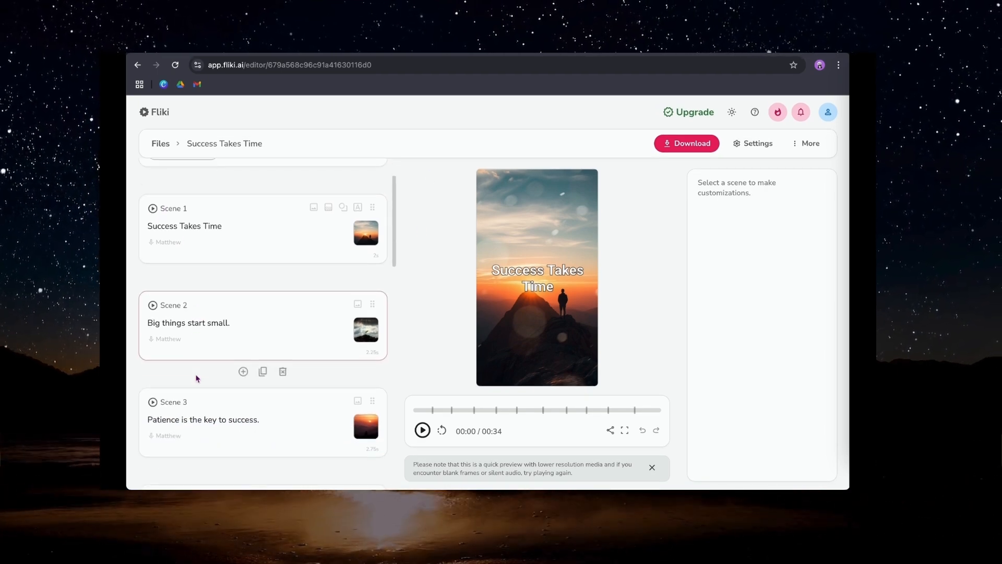
scroll(195, 427, "up", 7)
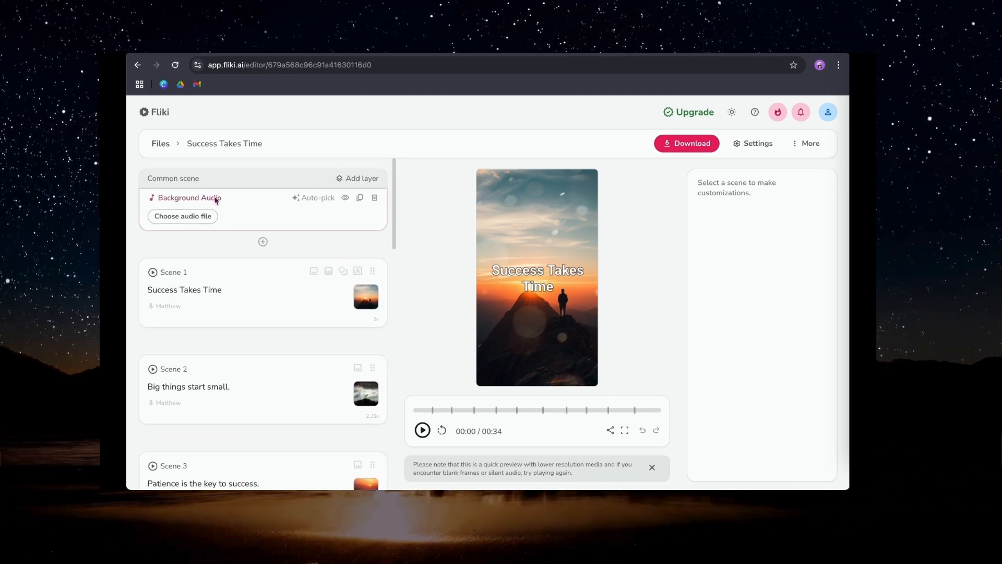
left_click(215, 199)
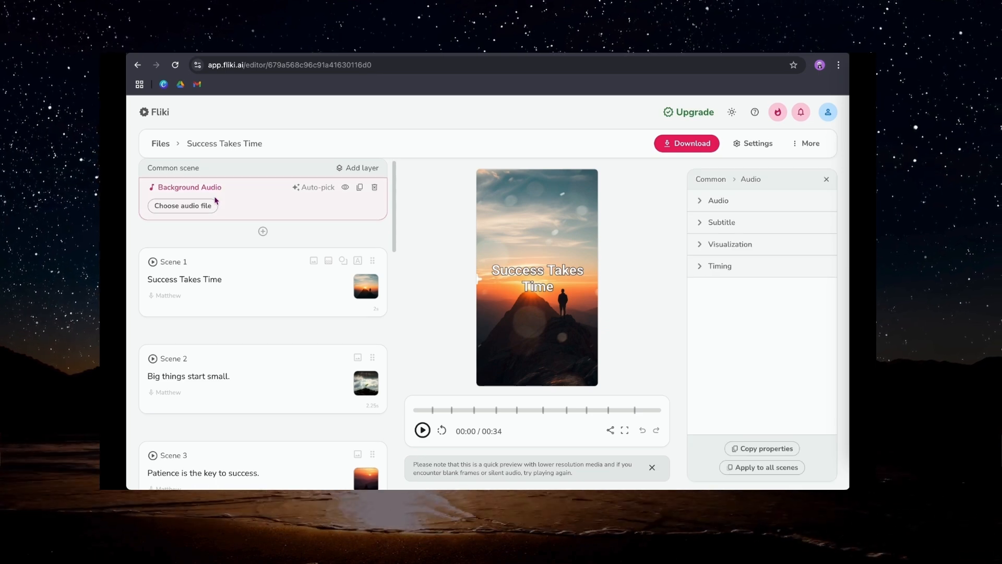
left_click(201, 206)
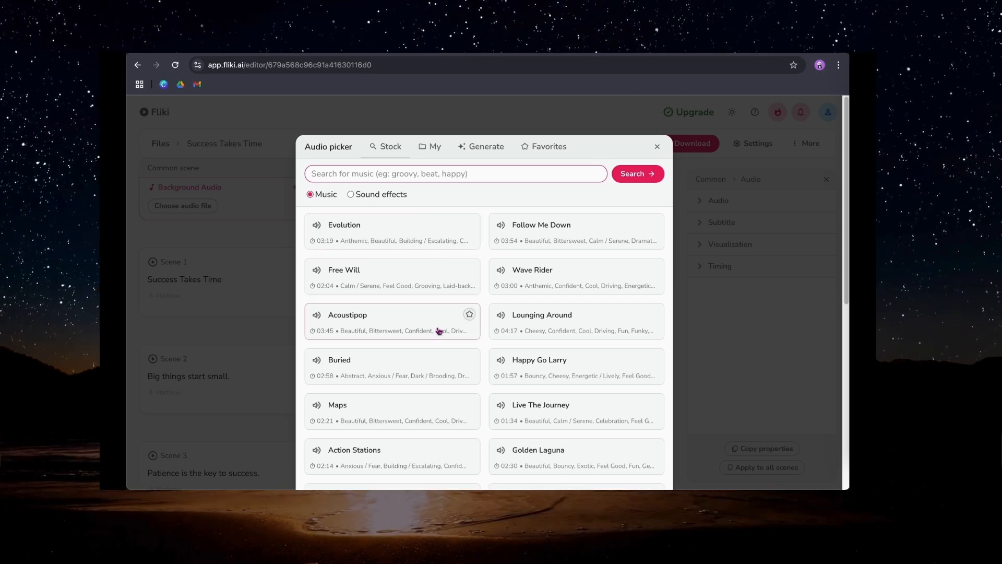
scroll(543, 376, "down", 1)
left_click(550, 372)
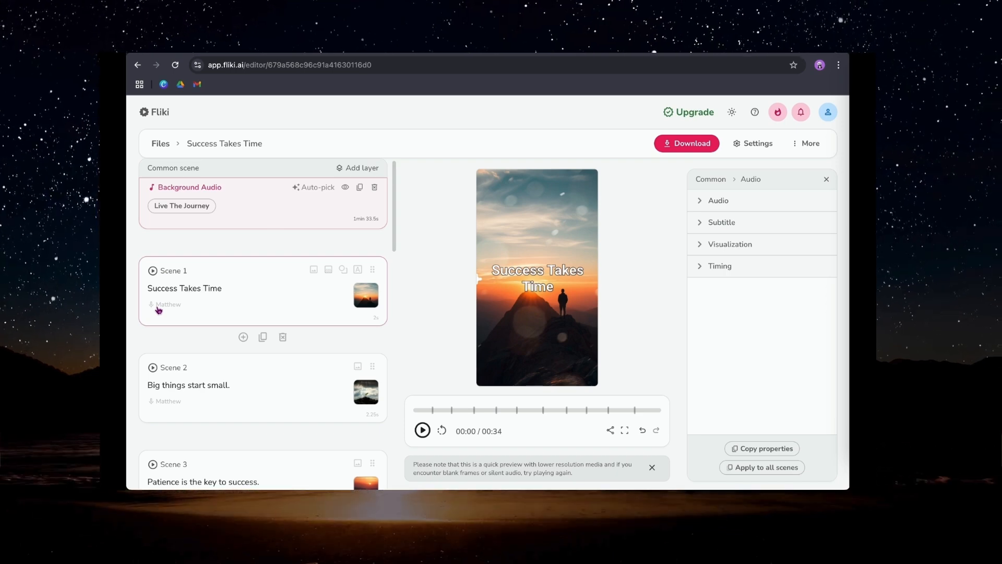
Open Scene 1 and play a few seconds of the video preview to check the voiceover and music
left_click(158, 309)
left_click(423, 430)
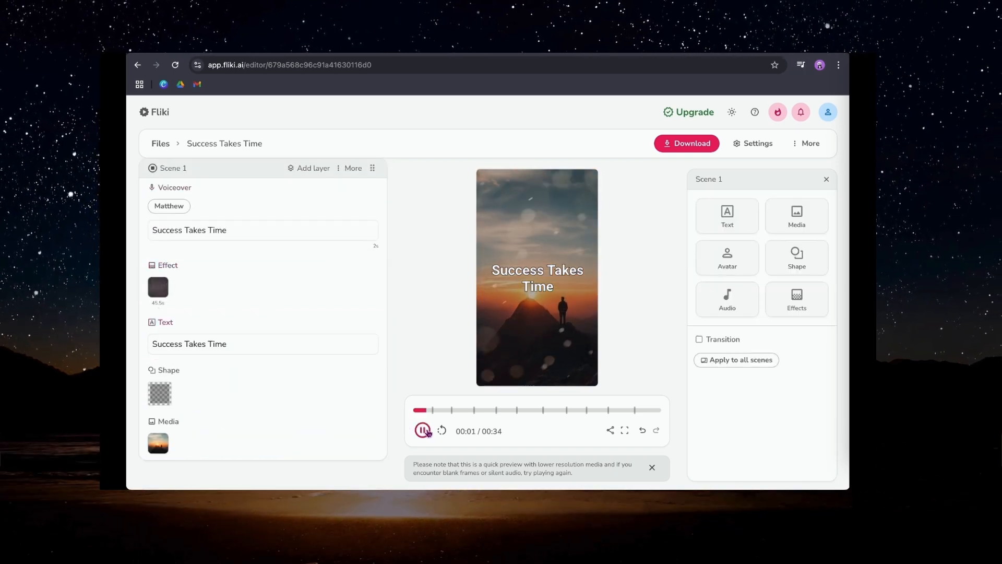
key("XF86AudioLowerVolume")
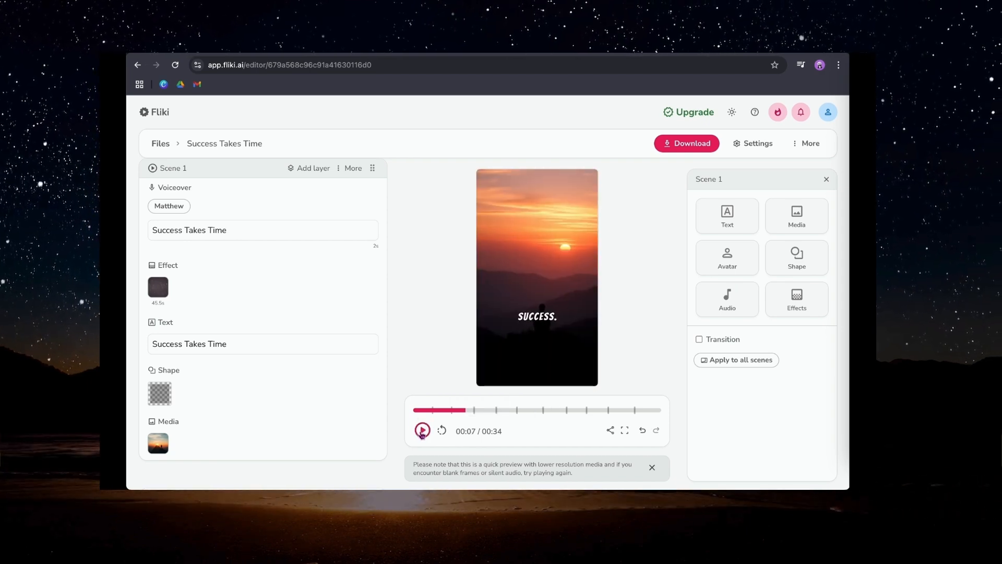
Change the voiceover to the English (India) standard voice Rohit and apply it to all scenes
scroll(234, 340, "up", 2)
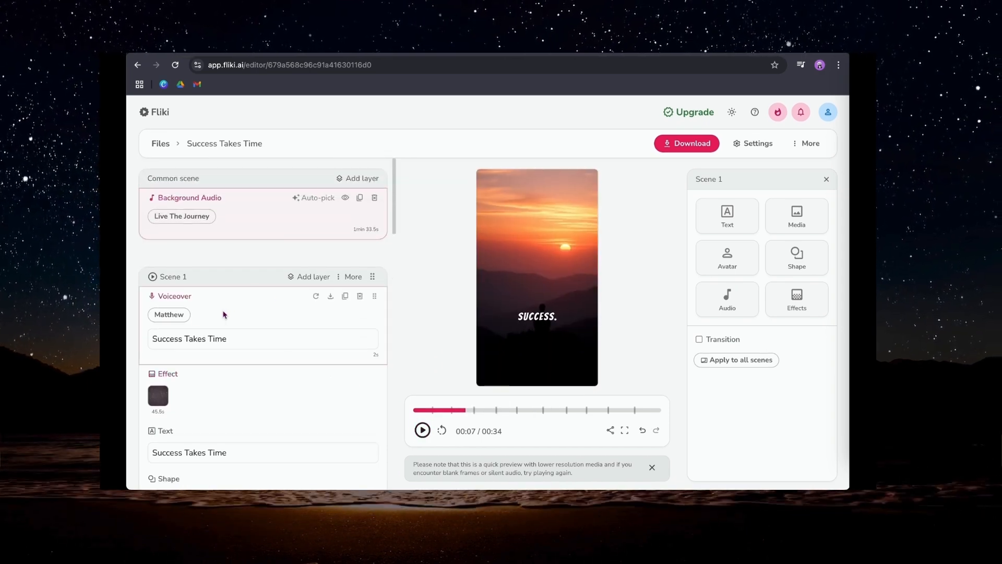
left_click(174, 316)
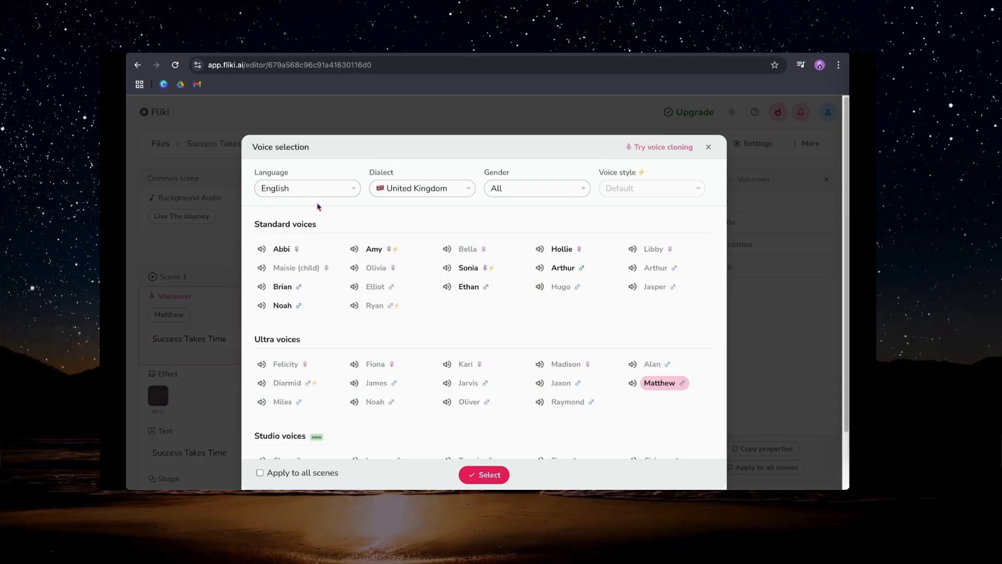
left_click(412, 191)
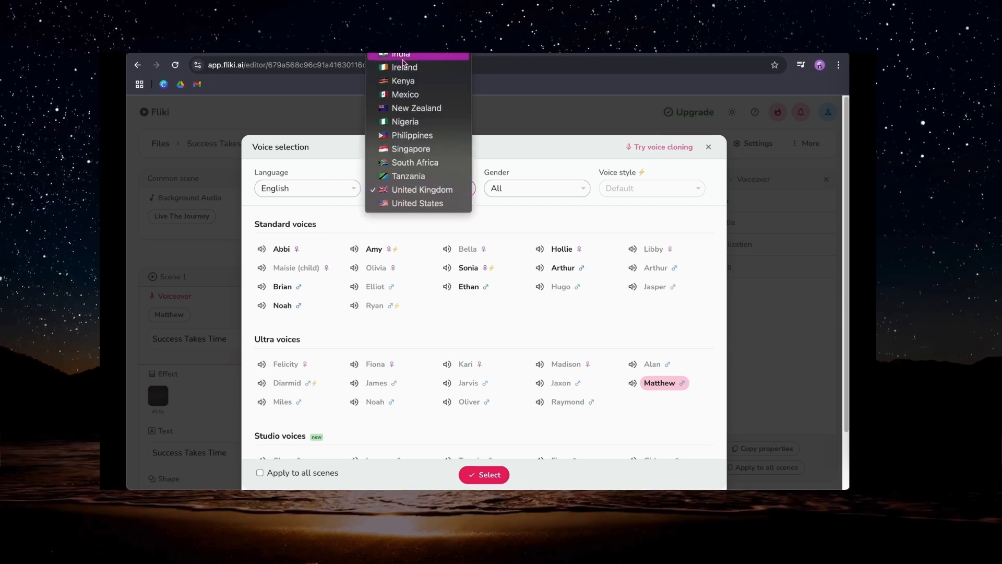
left_click(403, 56)
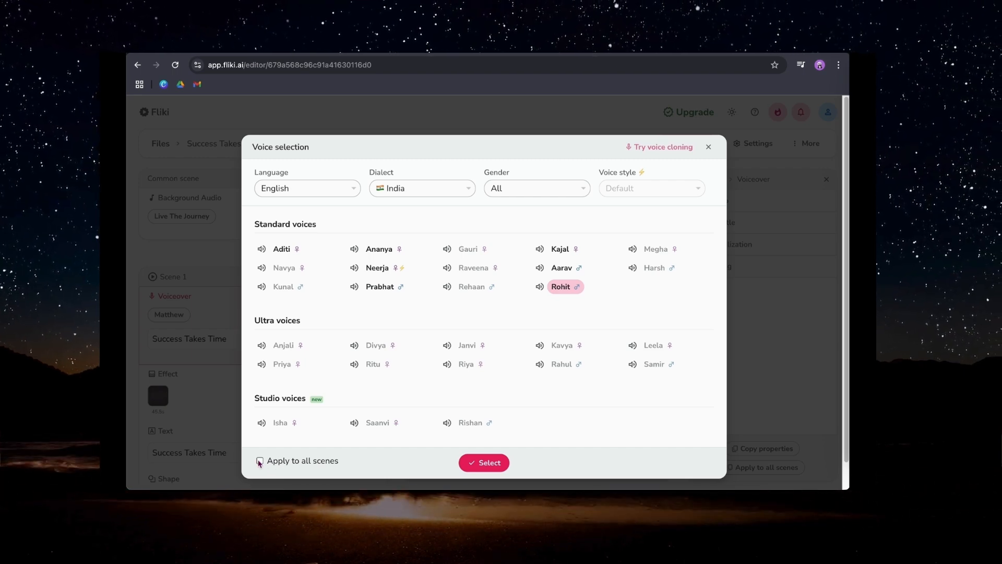
left_click(491, 464)
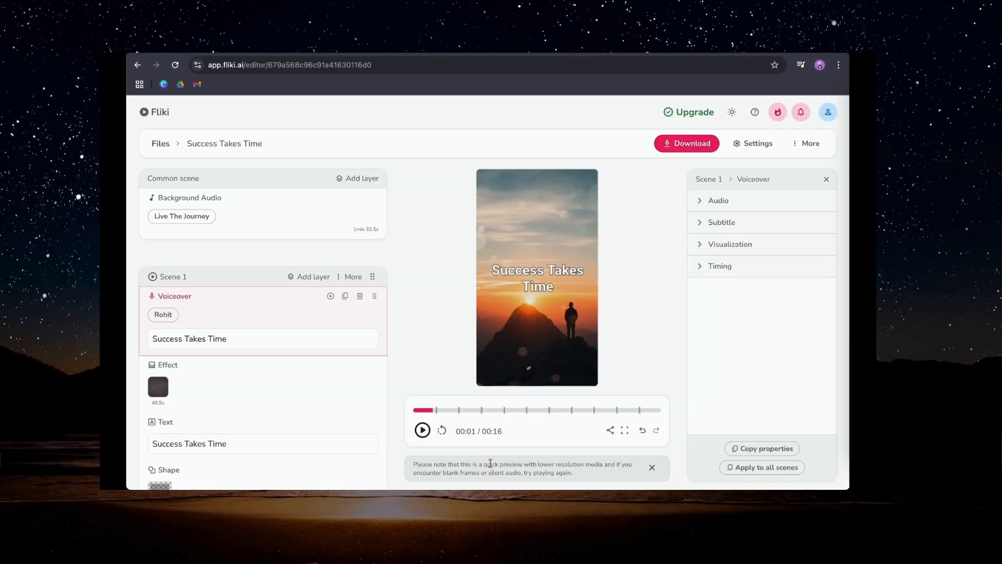
Check the voice assigned to the other scenes and play a few seconds of the preview with it
scroll(327, 340, "down", 1)
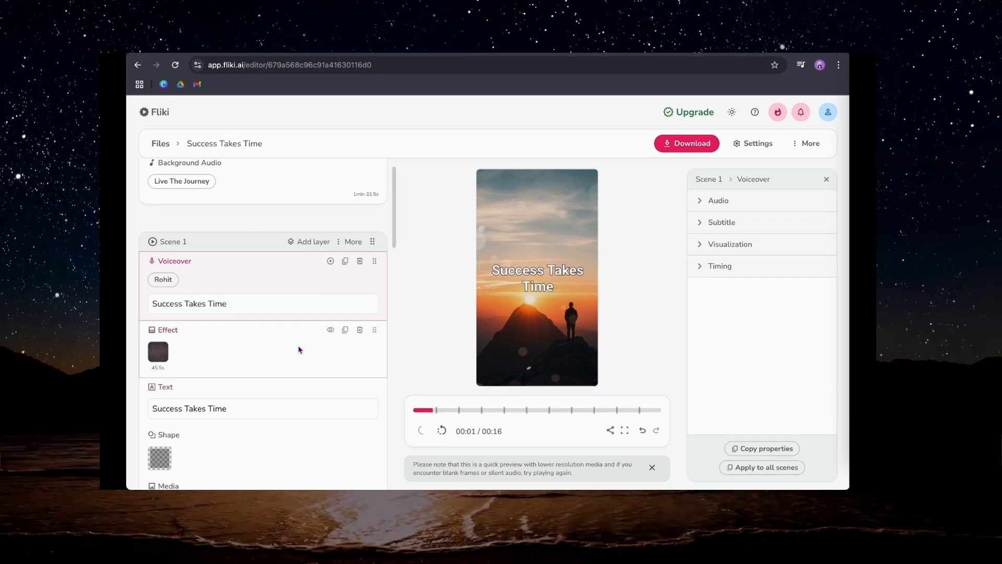
scroll(298, 346, "down", 15)
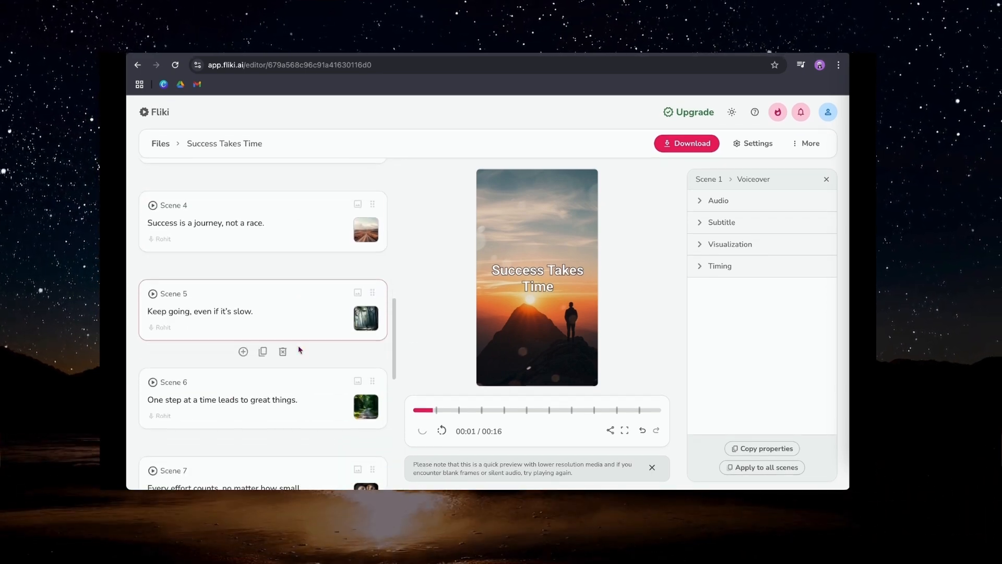
scroll(299, 345, "up", 12)
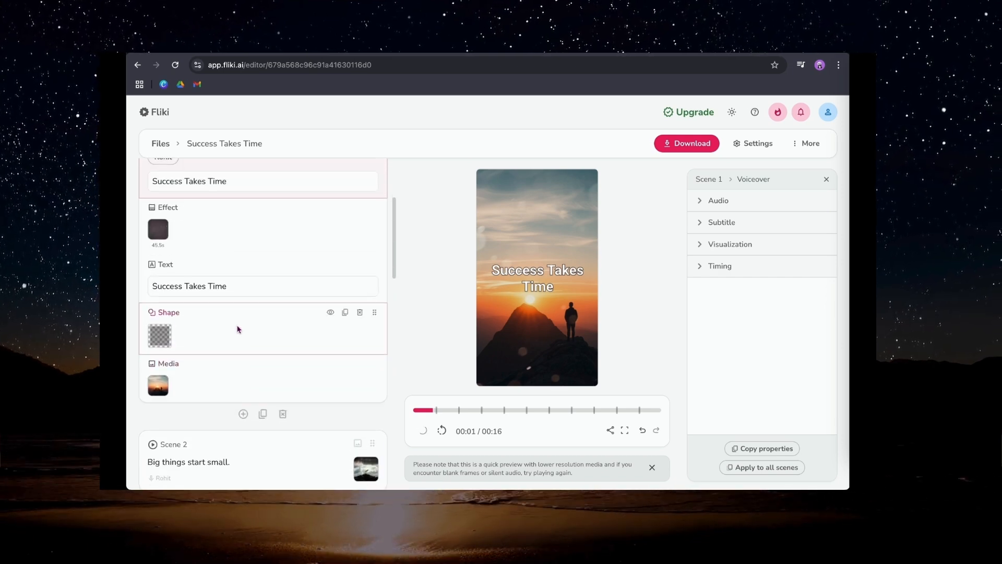
scroll(238, 329, "up", 3)
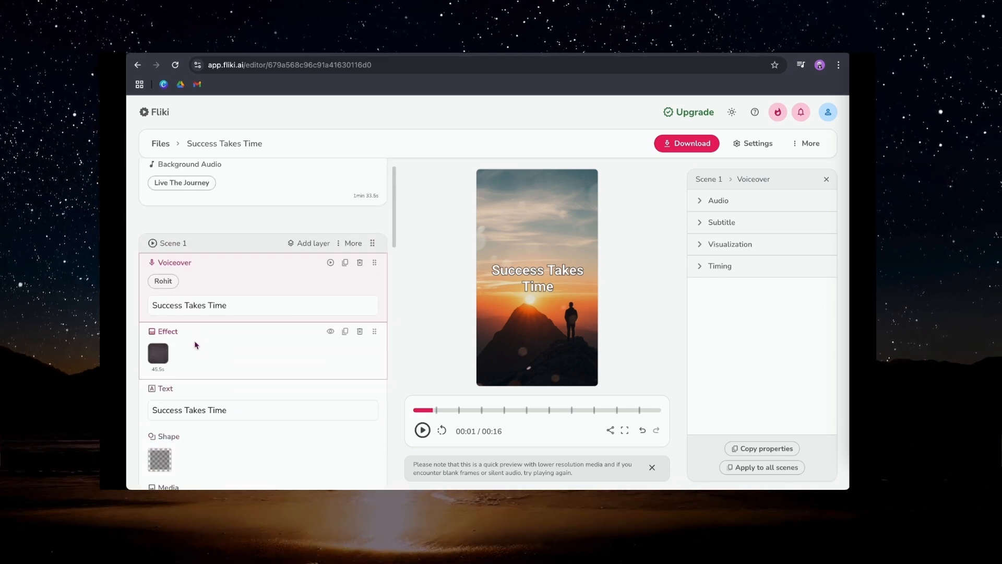
left_click(422, 430)
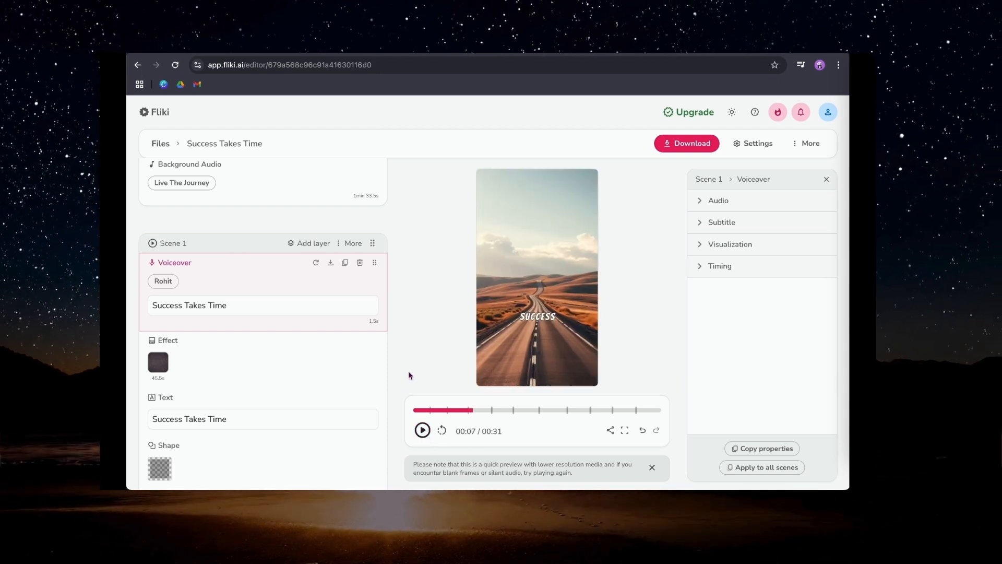
Open the placement settings of Scene 1's text layer, try left horizontal alignment and align it to the centre
scroll(324, 360, "down", 1)
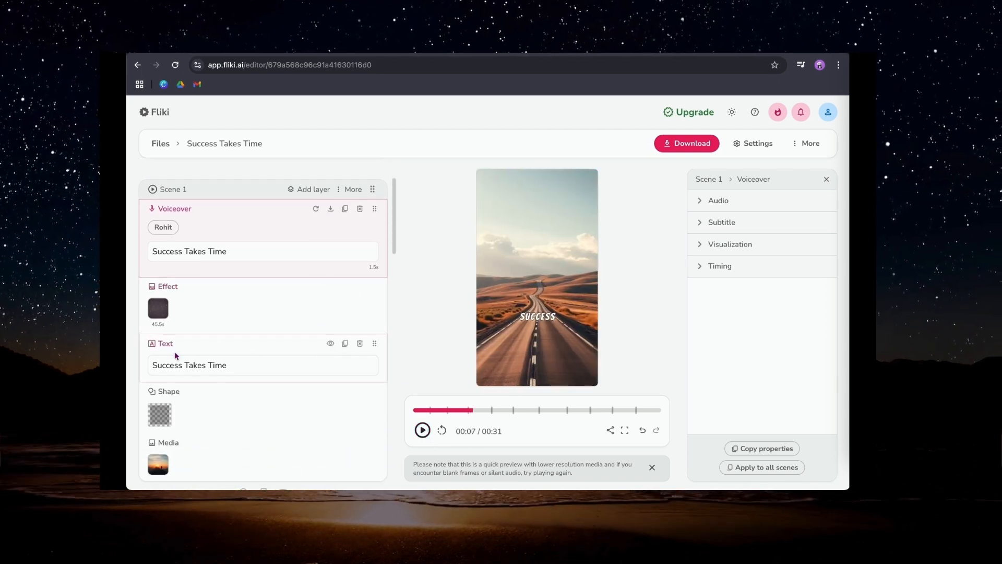
left_click(226, 369)
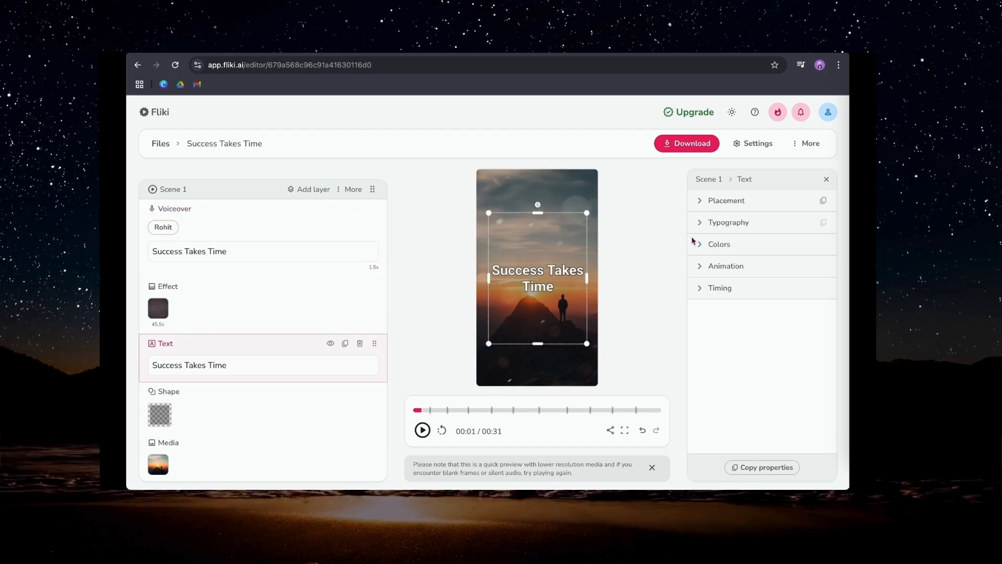
left_click(751, 204)
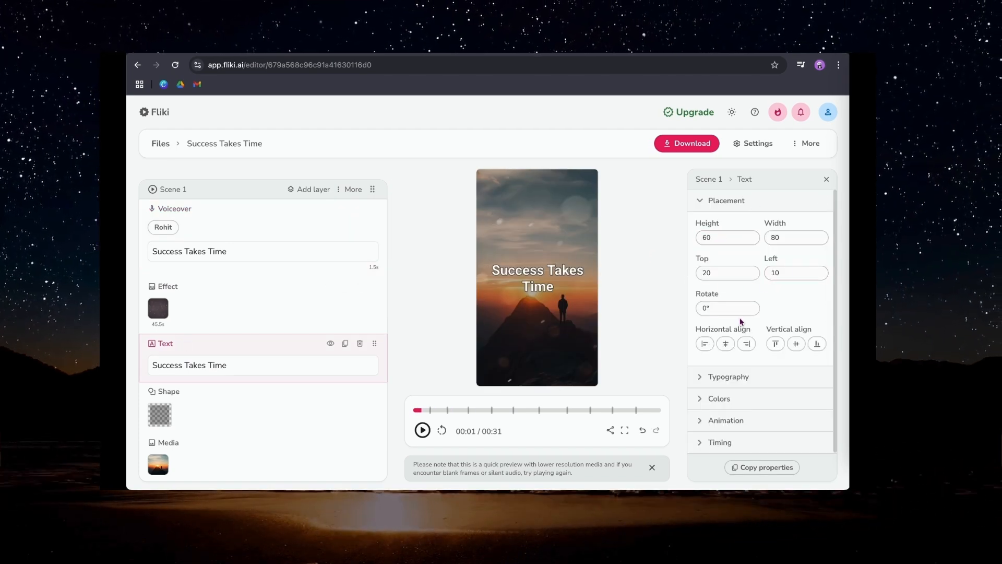
left_click(706, 344)
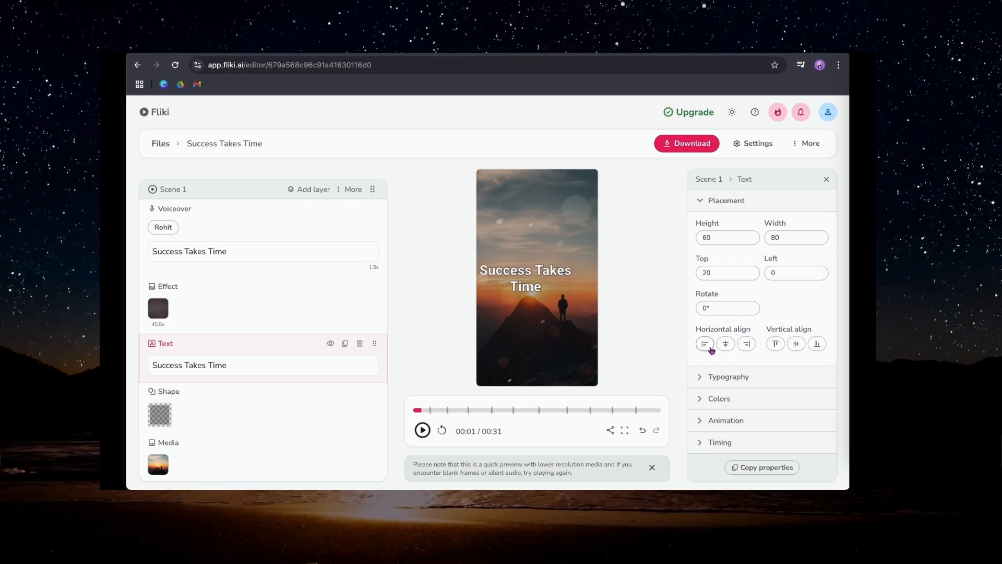
left_click(728, 345)
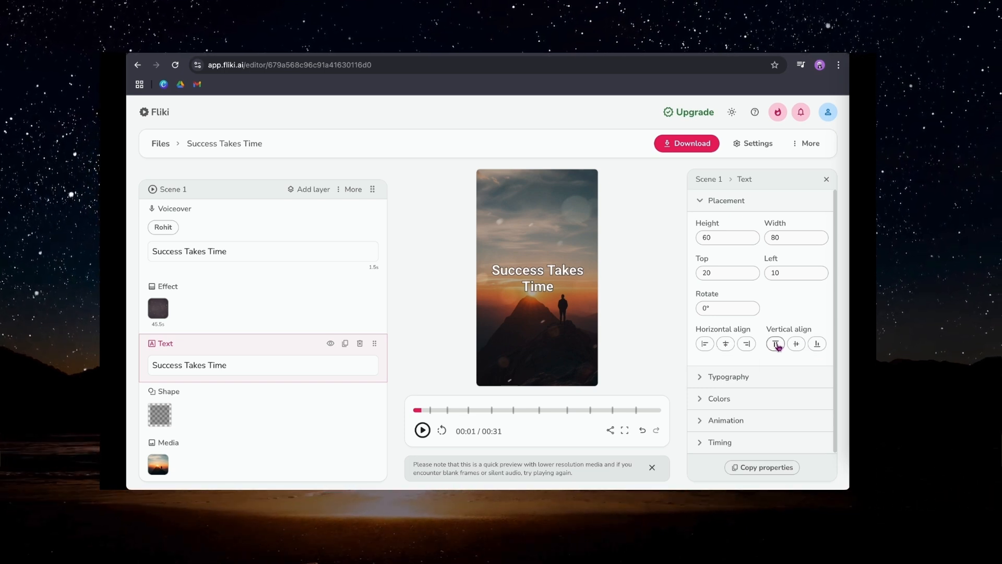
Try different justifications and vertical alignments in the text's typography settings, ending with centre justification and middle alignment
left_click(714, 381)
scroll(747, 412, "down", 1)
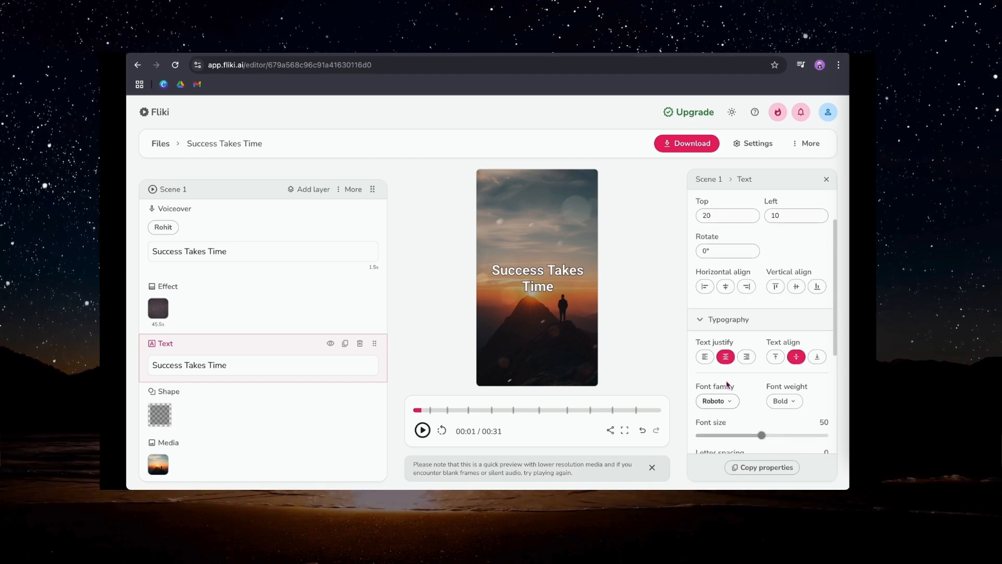
left_click(705, 359)
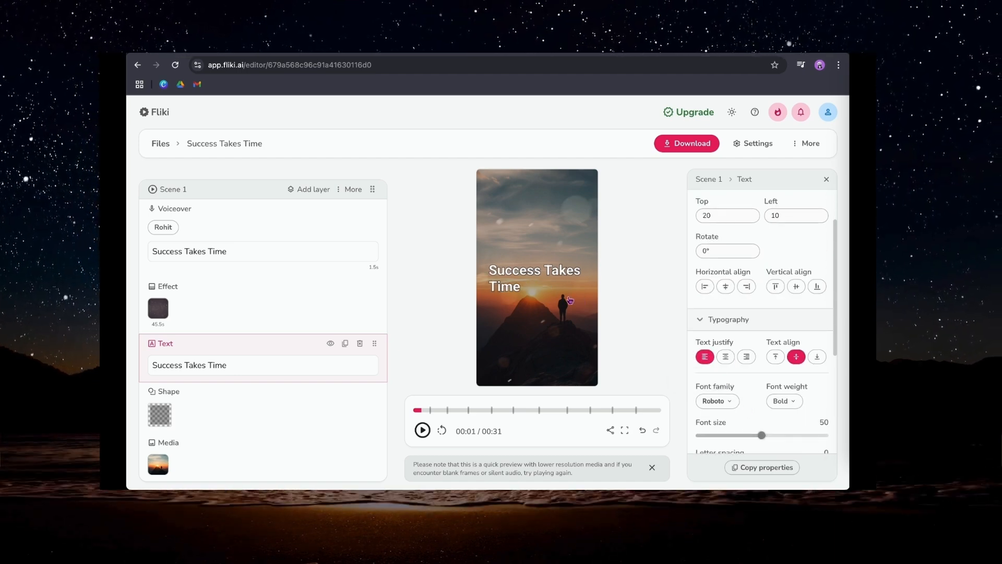
left_click(748, 359)
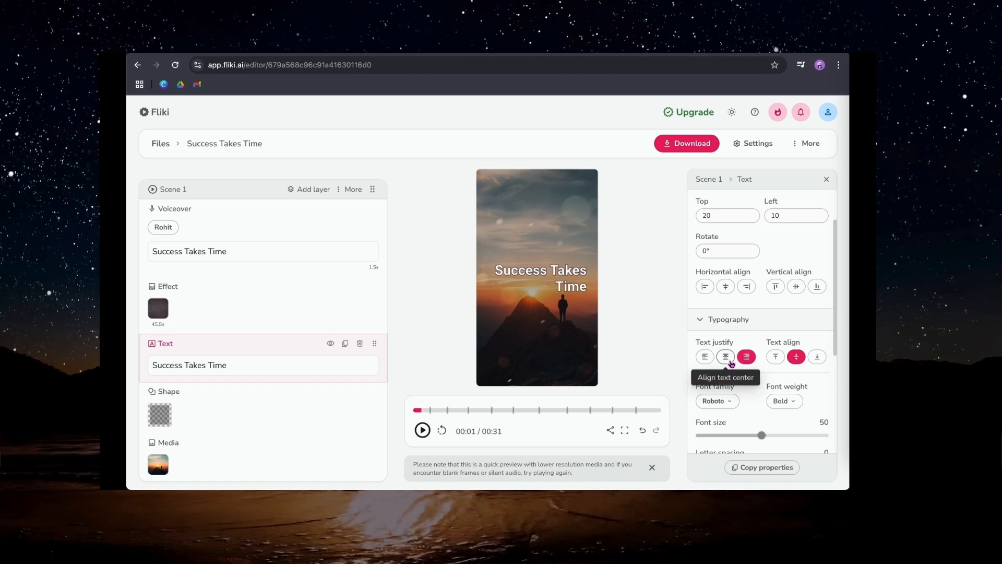
left_click(729, 360)
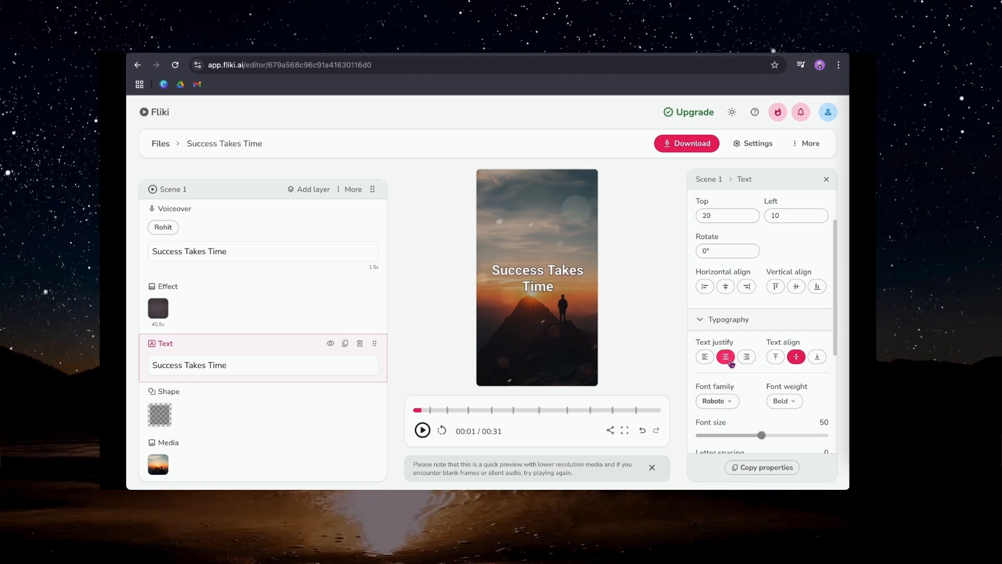
left_click(776, 358)
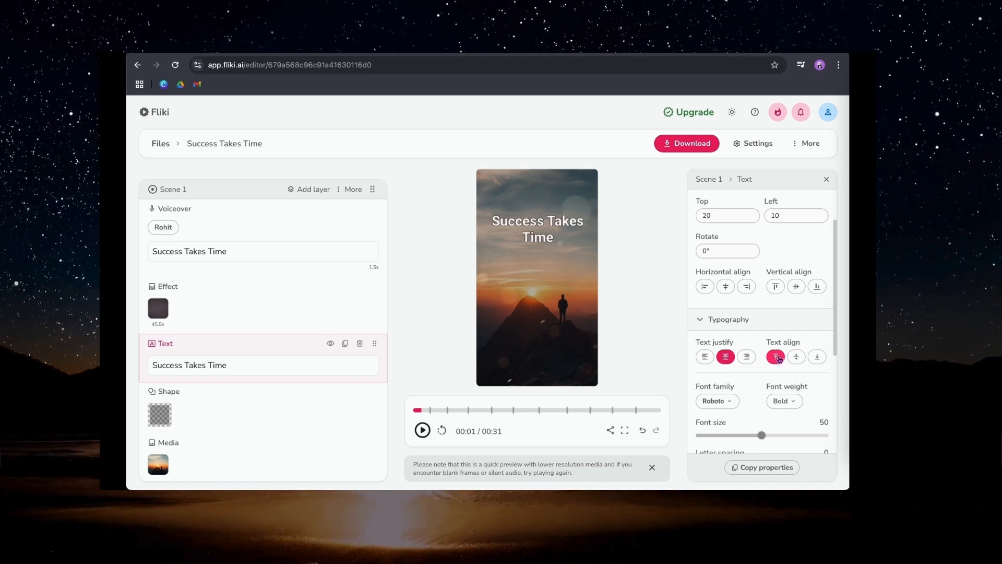
left_click(797, 358)
left_click(818, 358)
left_click(797, 358)
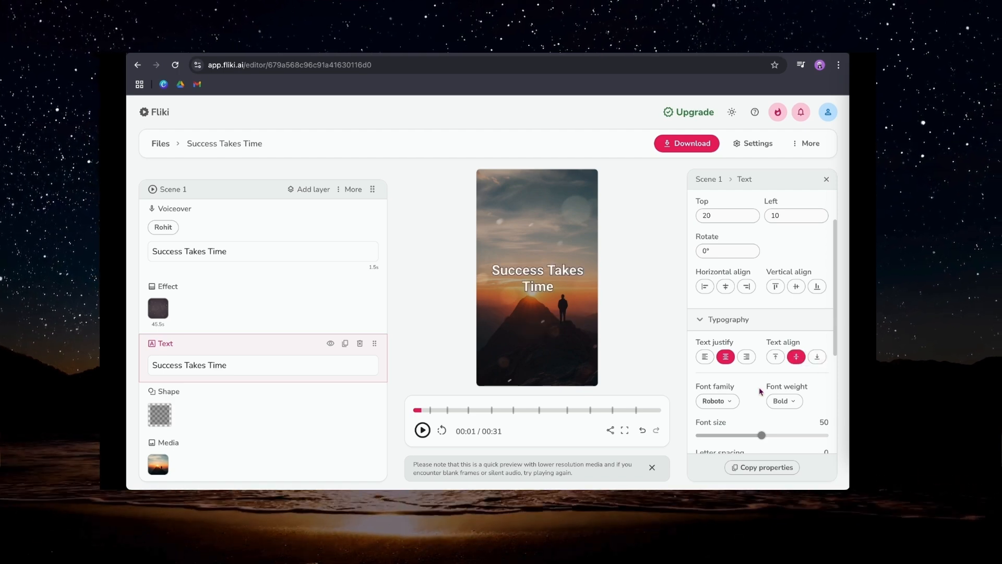
Set Scene 1's text to the Oswald font family with Bold weight
scroll(757, 355, "down", 2)
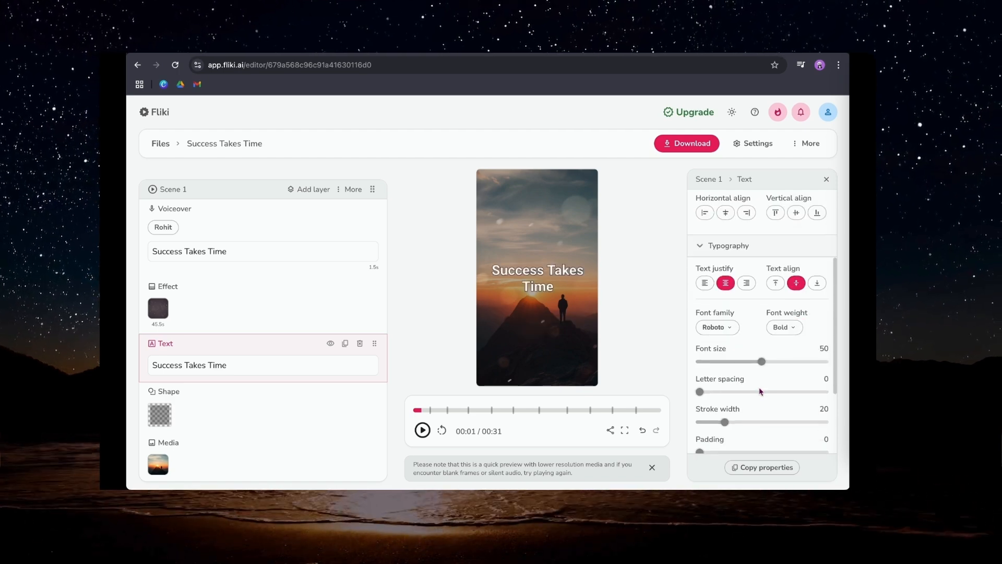
left_click(731, 327)
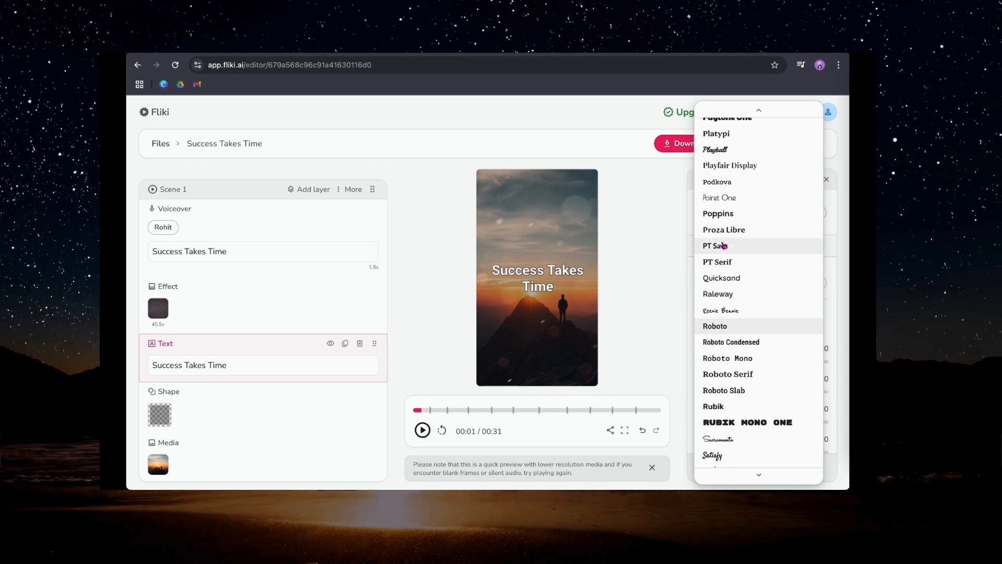
scroll(723, 245, "up", 1)
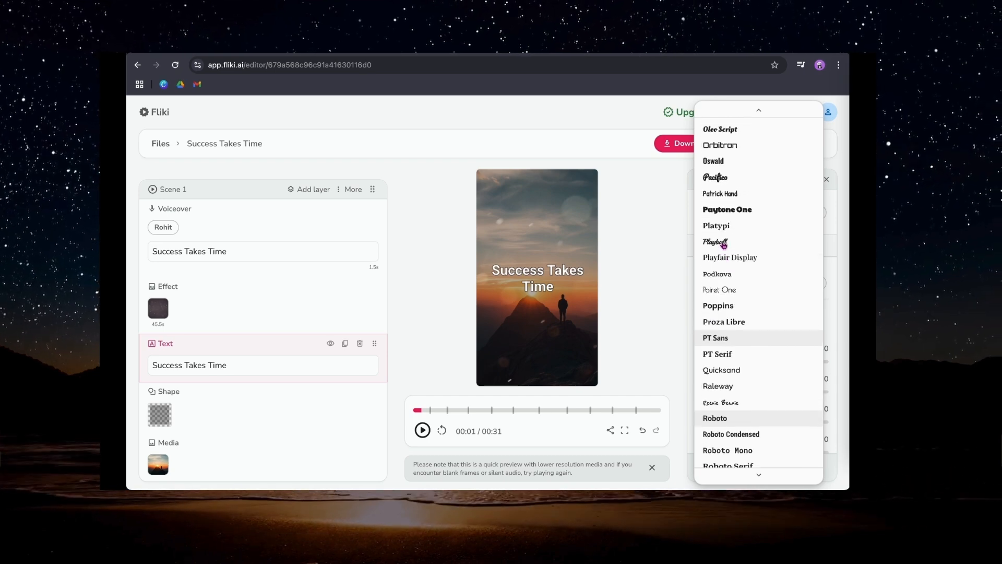
left_click(719, 162)
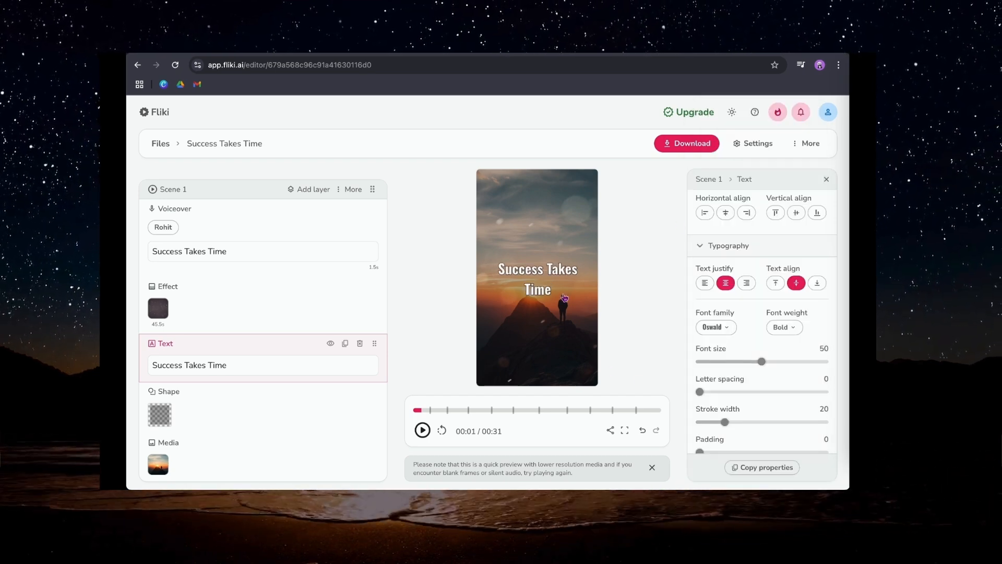
left_click(796, 329)
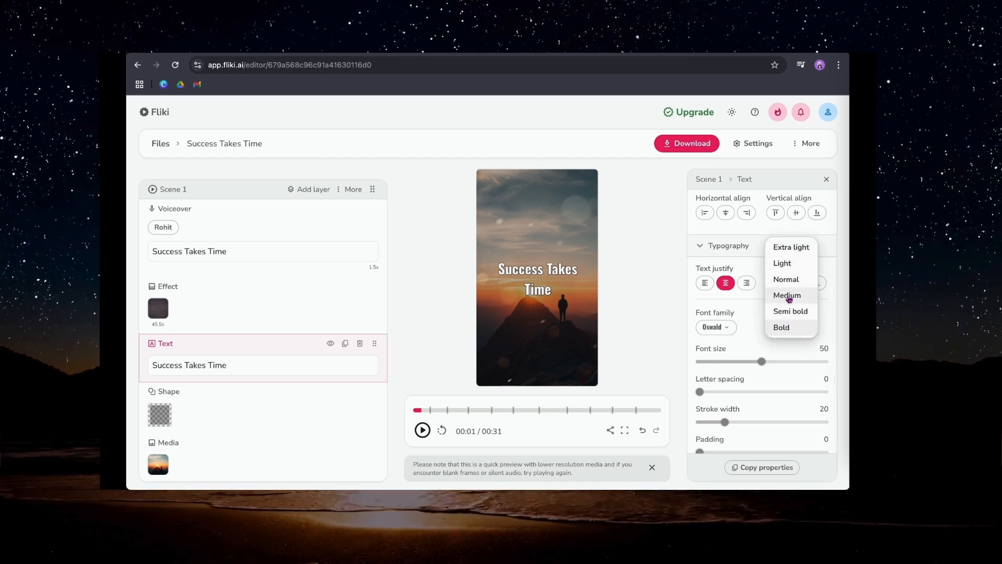
left_click(789, 328)
Set Scene 1's text to font size 63 with letter spacing 0
scroll(760, 335, "down", 2)
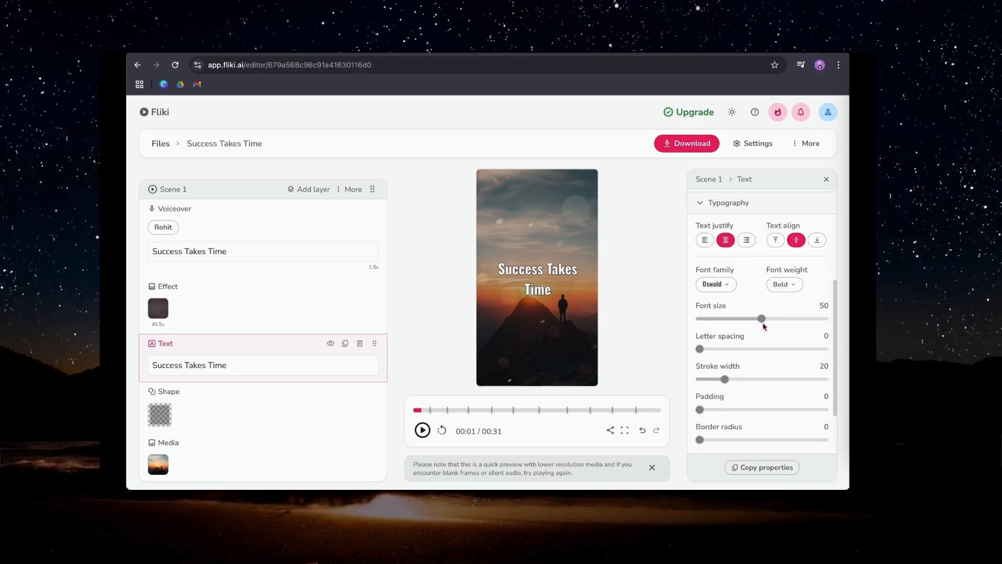
left_click_drag(763, 322, 780, 320)
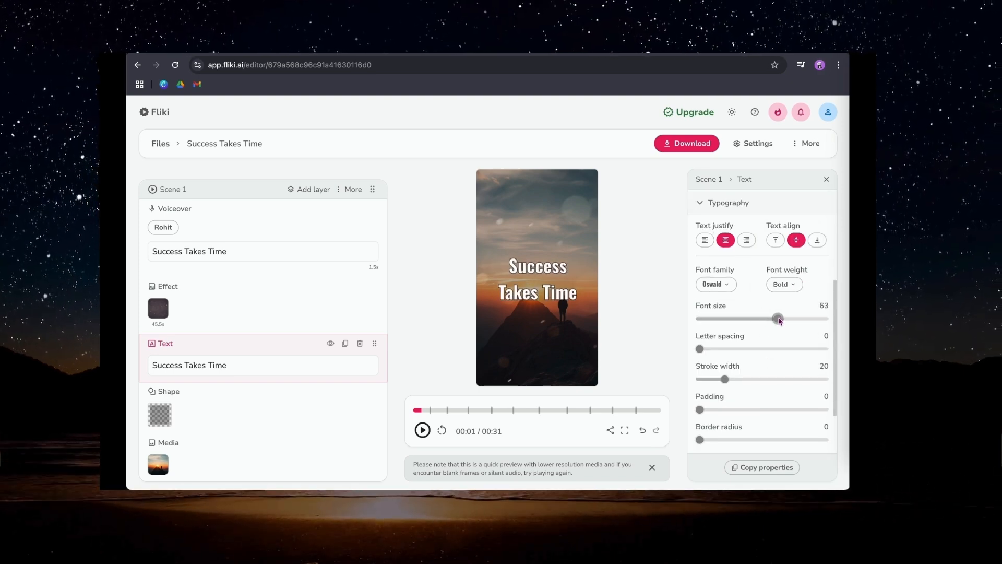
scroll(774, 340, "down", 1)
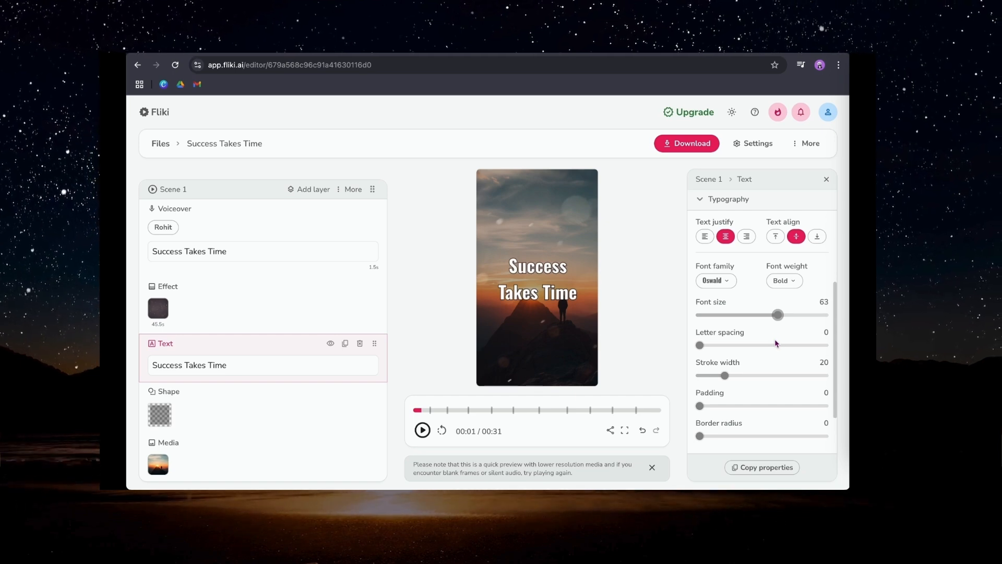
scroll(775, 340, "down", 2)
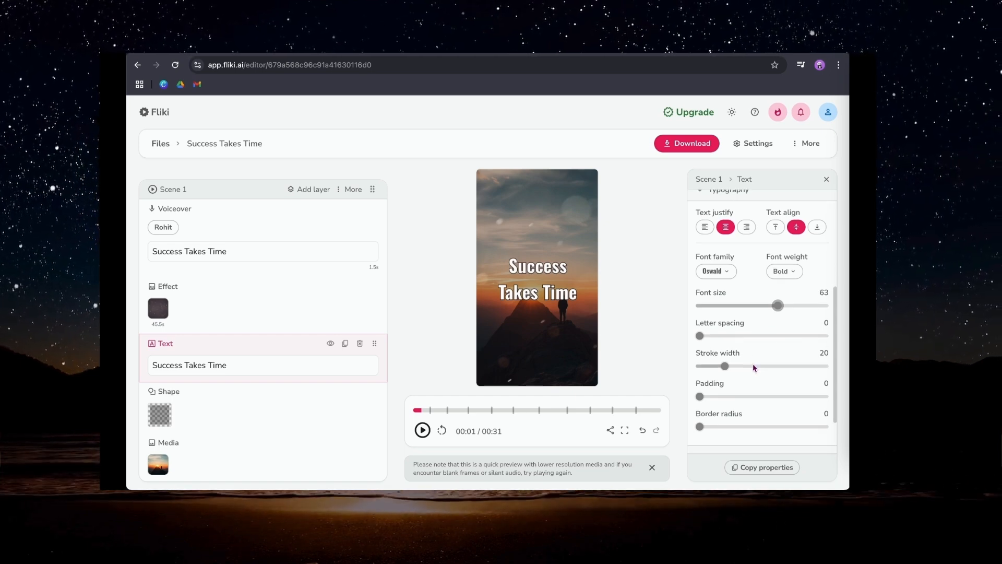
left_click(699, 340)
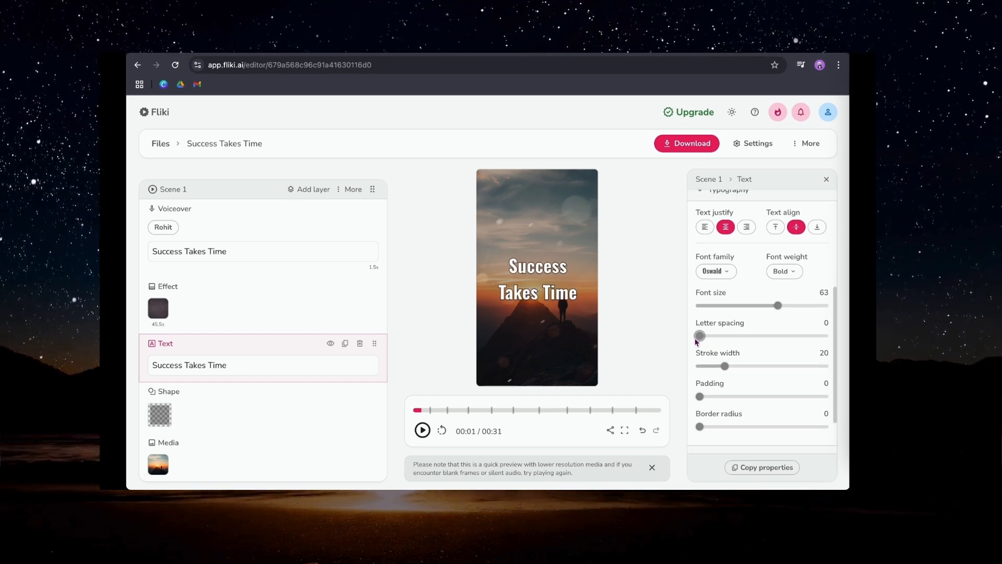
Open the colour settings of Scene 1's text layer and set the text colour to white
scroll(728, 383, "down", 3)
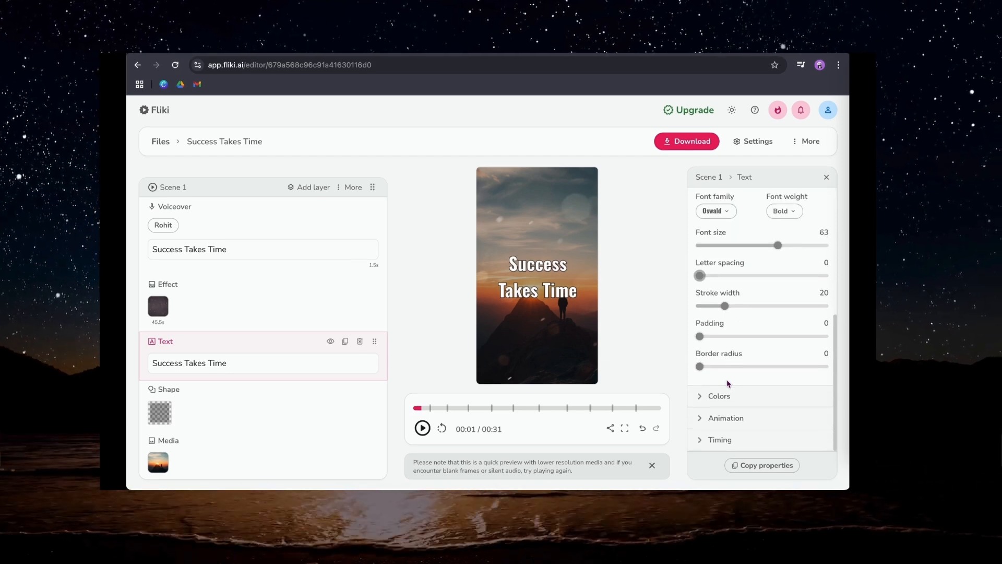
left_click(818, 396)
scroll(745, 424, "down", 2)
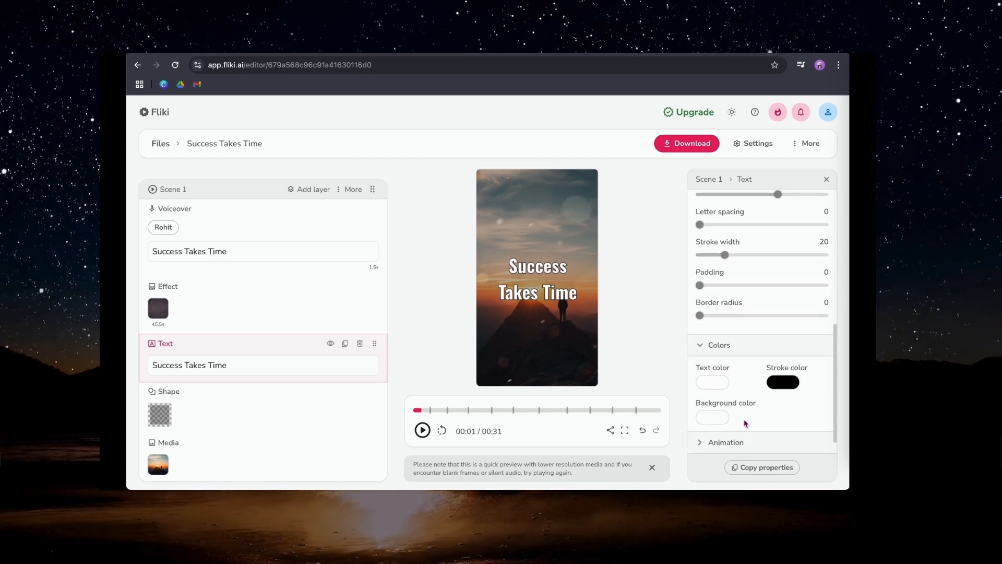
scroll(745, 424, "down", 1)
left_click(711, 362)
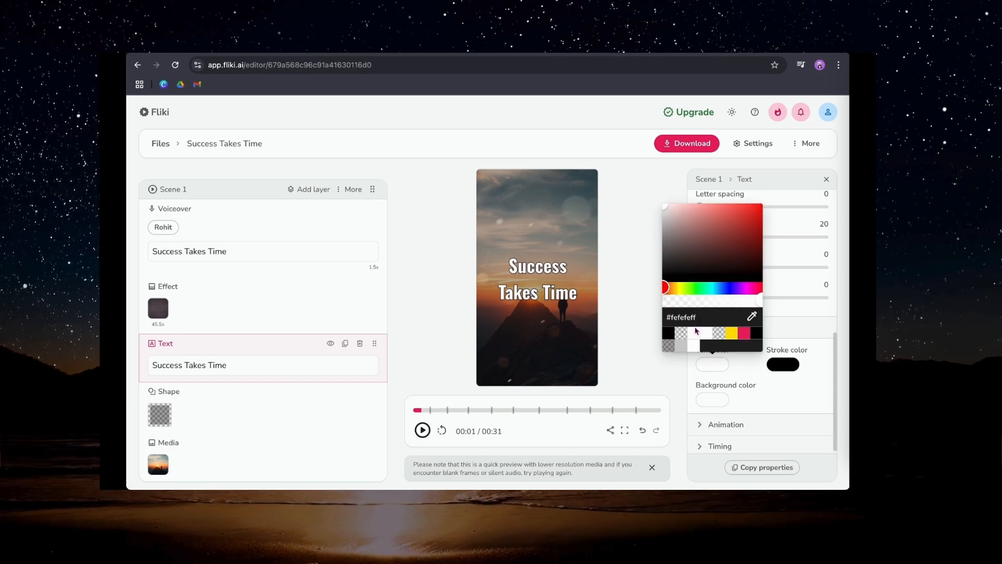
left_click_drag(667, 209, 645, 206)
Set the stroke colour of Scene 1's text to pure black (#000000ff)
left_click(773, 372)
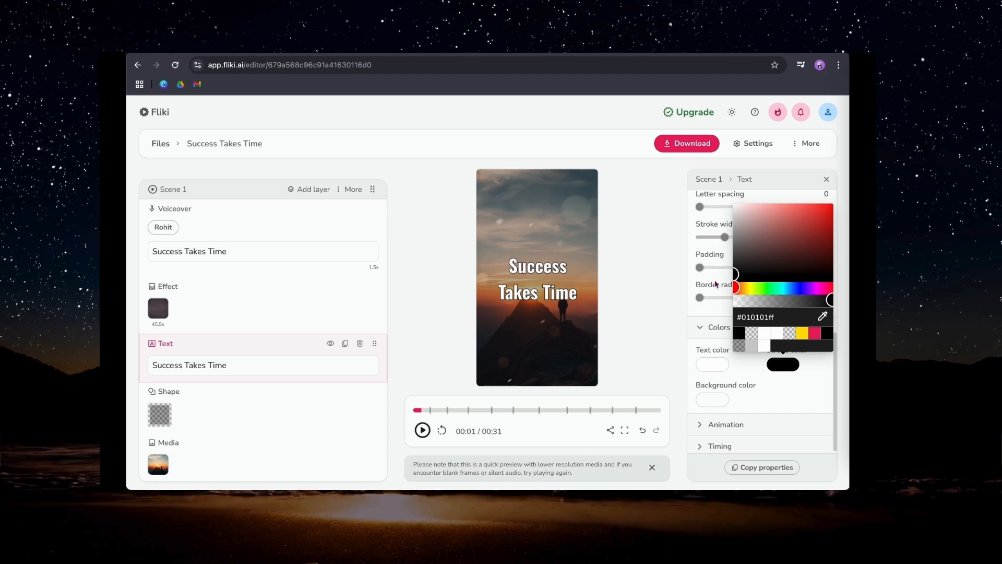
left_click_drag(722, 277, 789, 224)
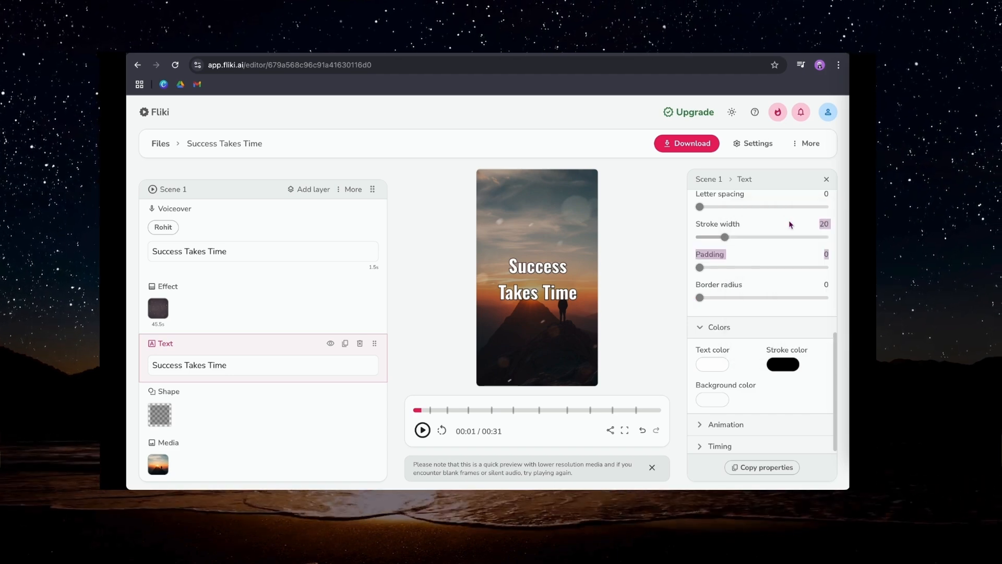
left_click(784, 366)
mouse_move(737, 274)
left_mouse_down()
mouse_move(848, 198)
mouse_move(700, 330)
left_mouse_up()
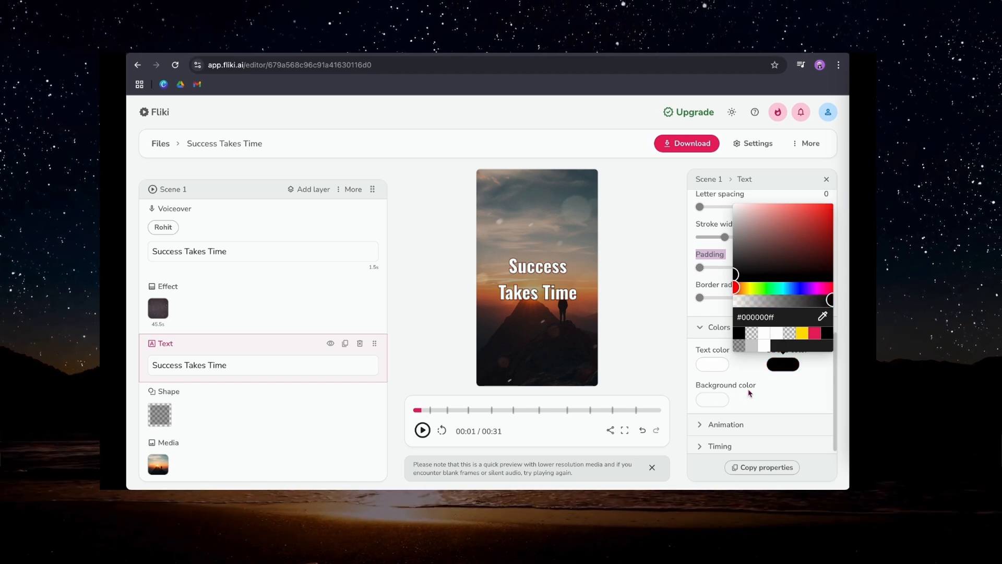
Enable animation for Scene 1's text and make the entry Fade animate by Word
scroll(749, 393, "down", 1)
left_click(715, 424)
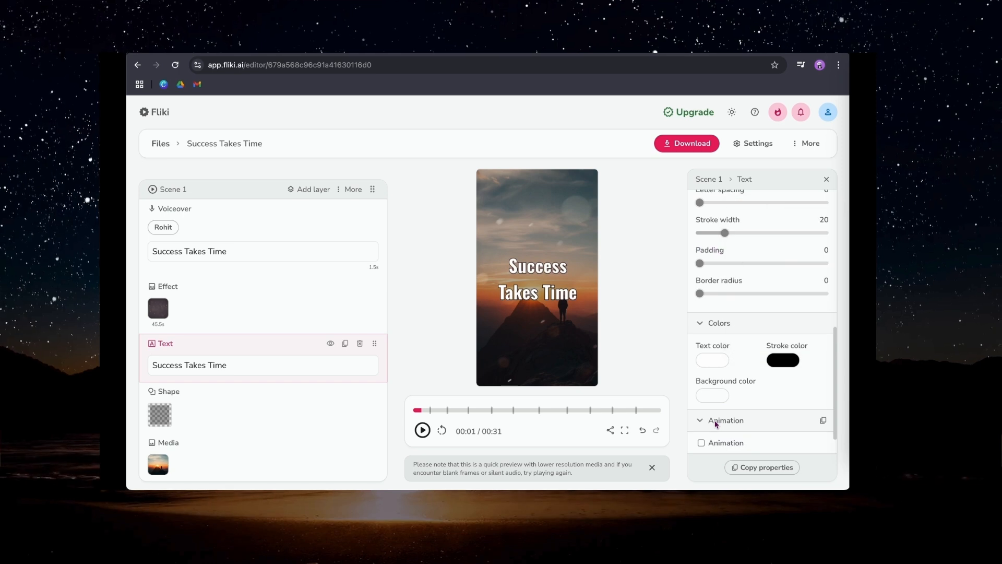
left_click(701, 412)
scroll(745, 417, "down", 2)
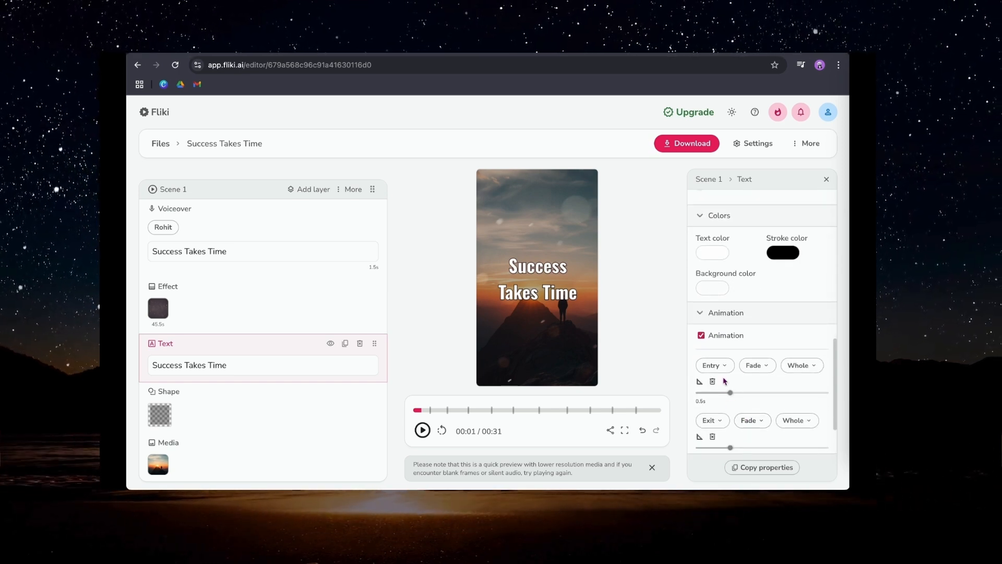
left_click(800, 366)
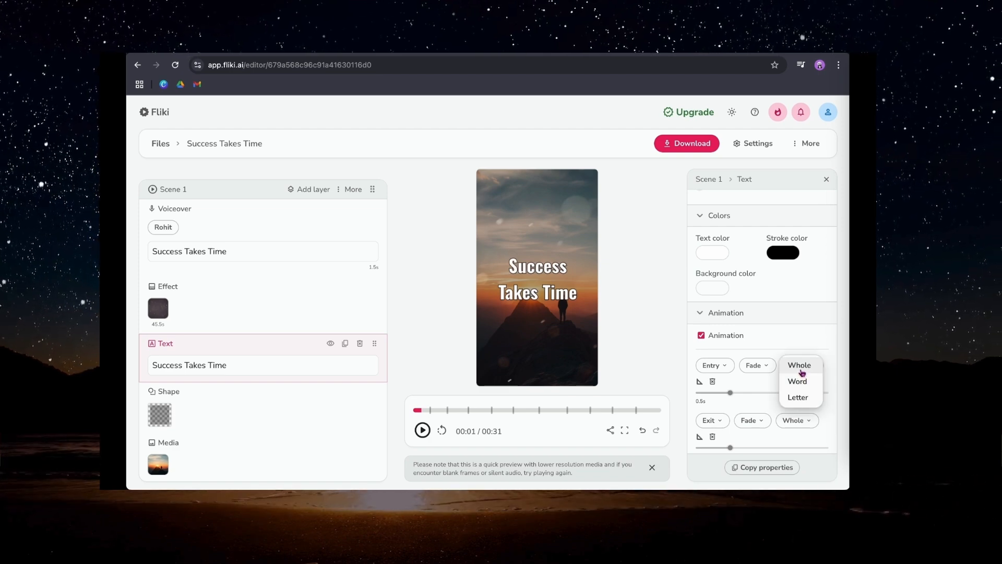
left_click(799, 381)
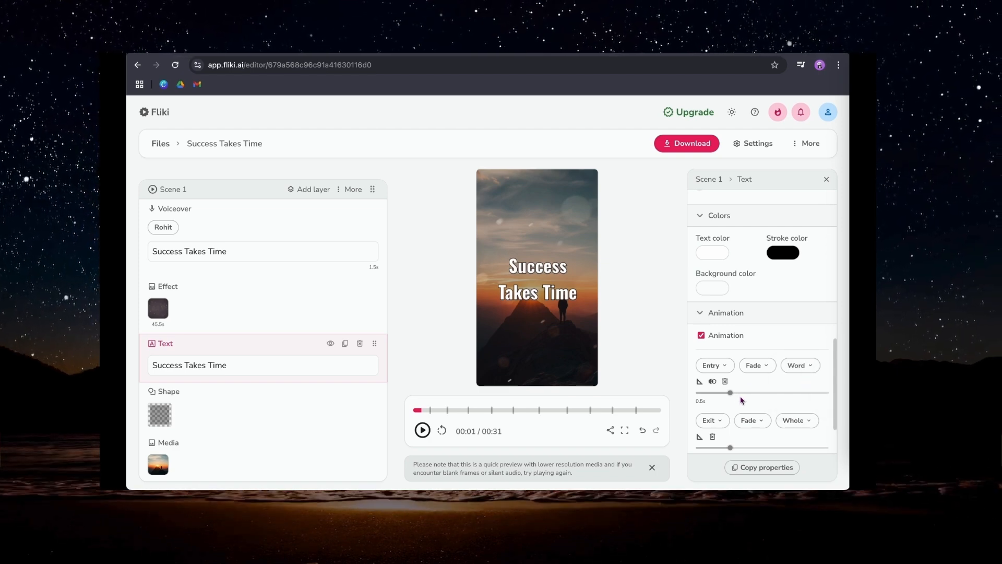
Change the text's second animation to Entry and set the first animation's effect to Rotate
scroll(741, 397, "down", 1)
left_click(711, 377)
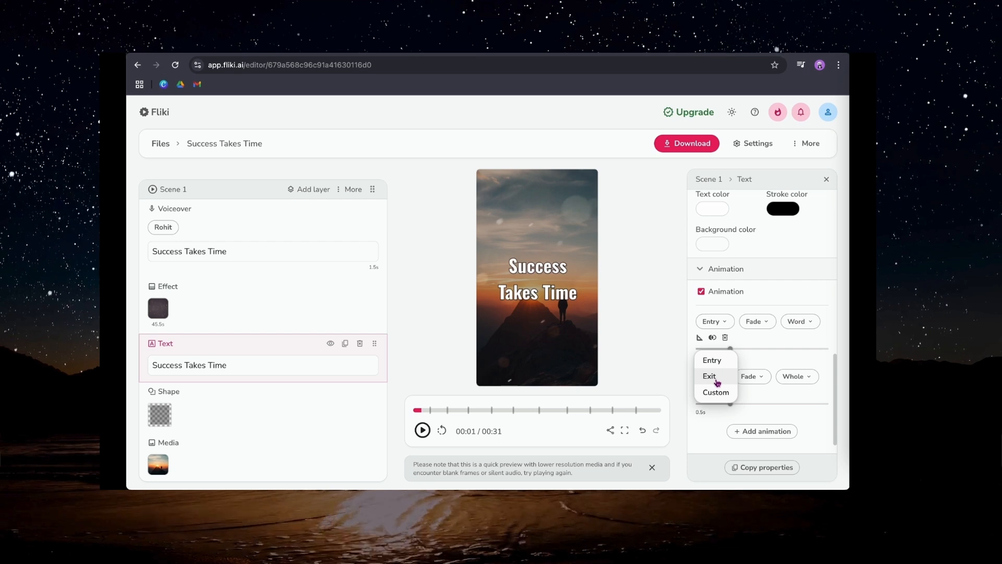
left_click(714, 361)
right_click(727, 322)
left_click(719, 324)
left_click(716, 324)
left_click(717, 323)
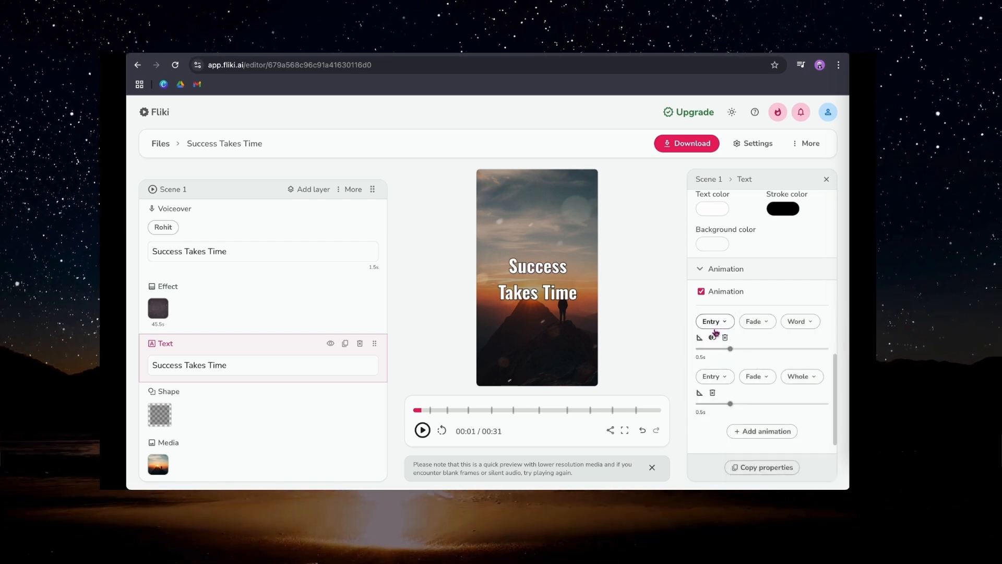
left_click(758, 331)
left_click(761, 339)
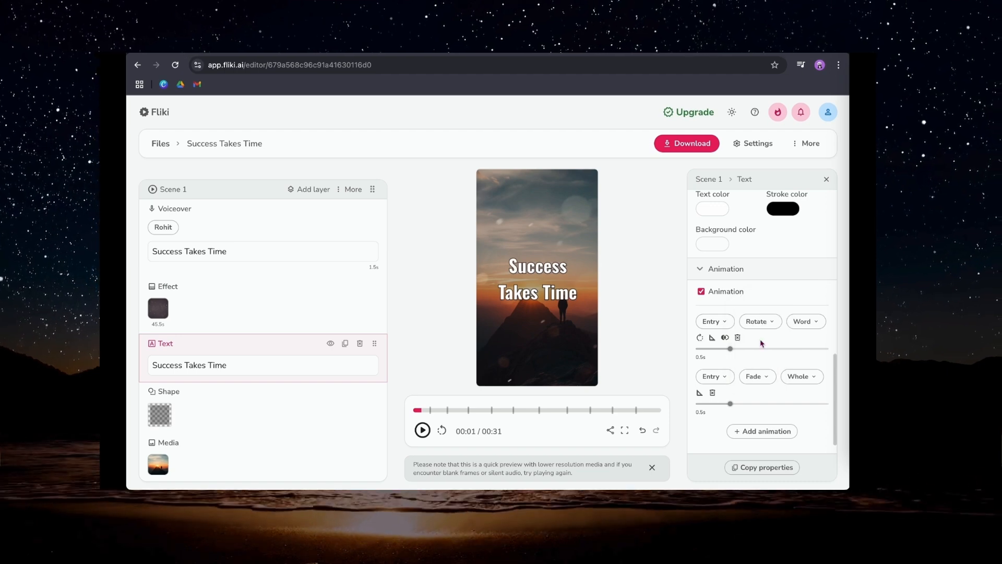
Open the timing settings of Scene 1's text layer
scroll(716, 364, "down", 1)
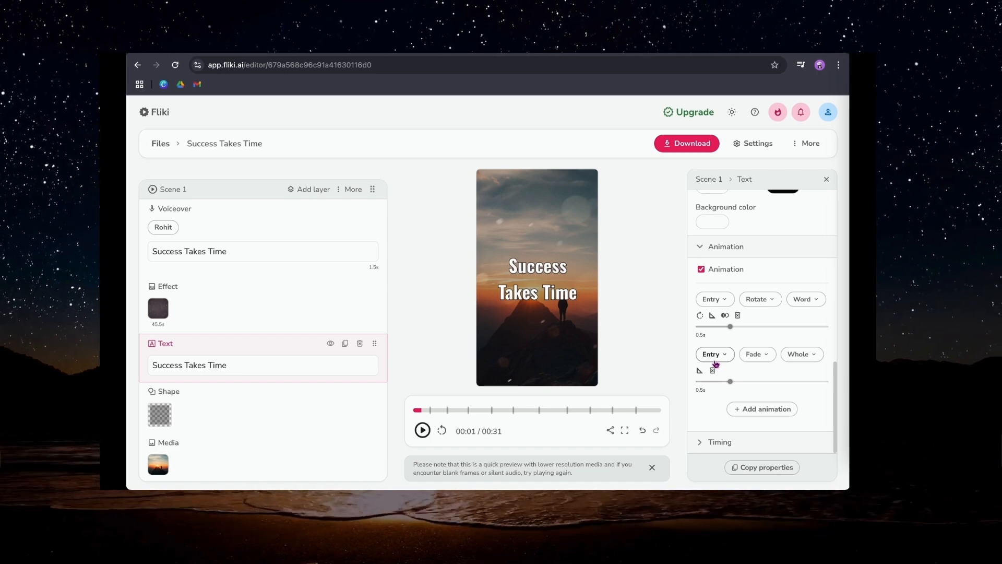
left_click(743, 441)
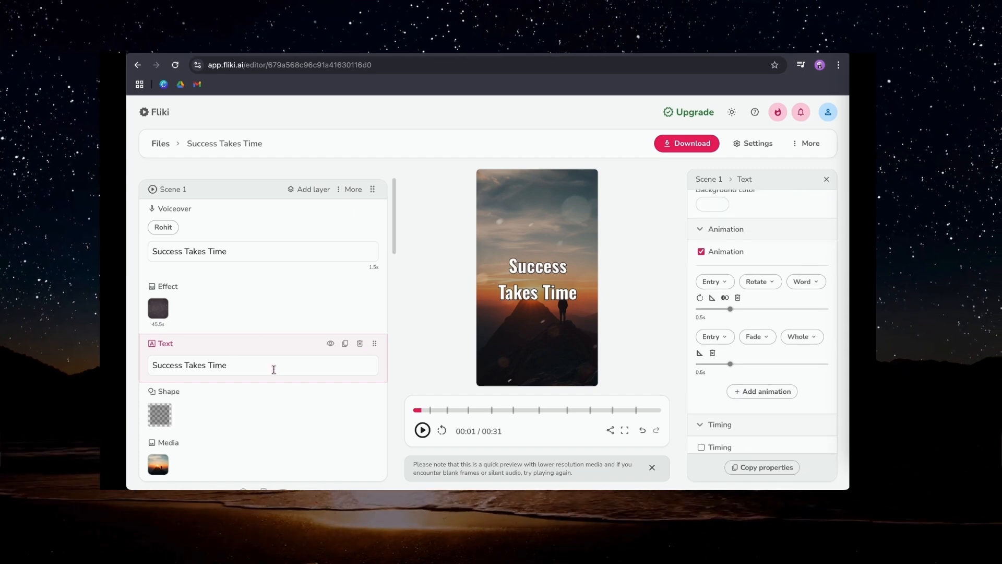
scroll(722, 314, "down", 1)
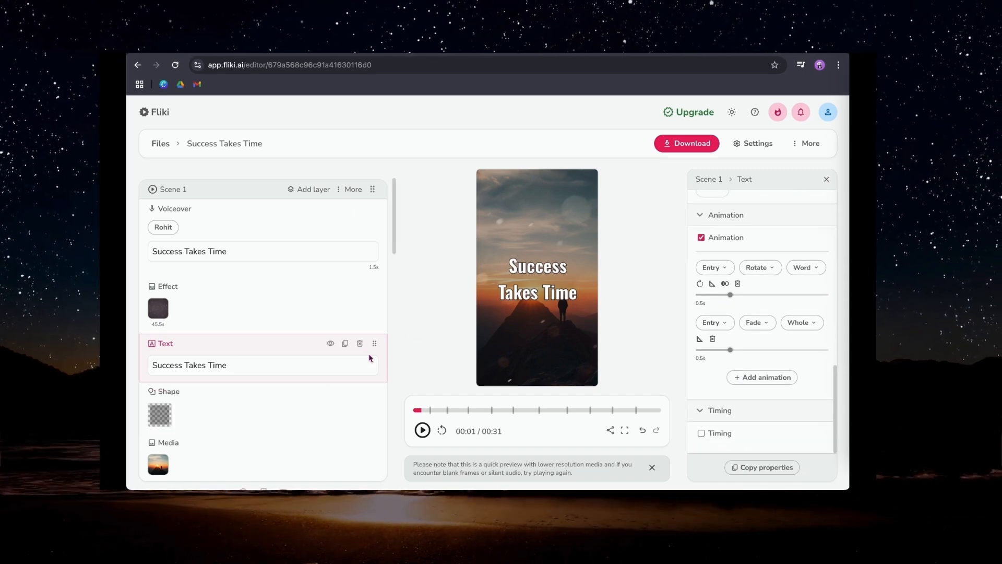
Select Scene 1's shape layer and review its placement and animation settings
scroll(284, 401, "down", 3)
left_click(201, 351)
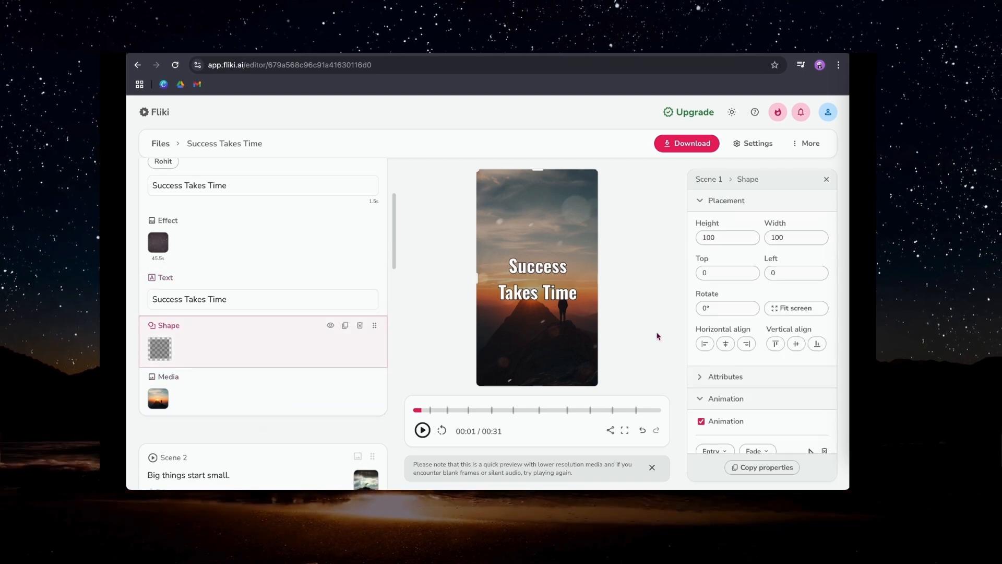
scroll(754, 364, "down", 2)
scroll(754, 363, "up", 2)
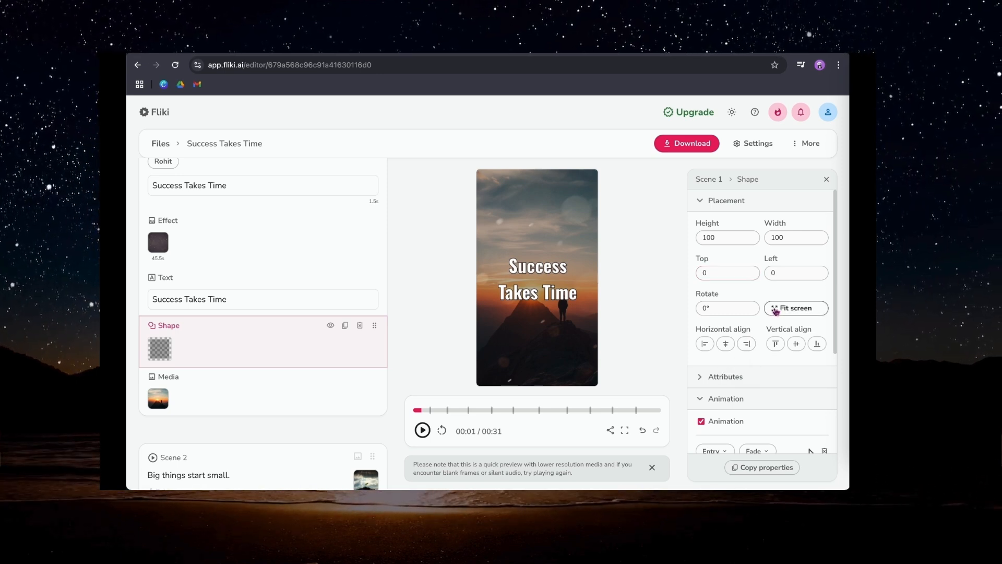
scroll(769, 371, "down", 1)
scroll(715, 362, "down", 1)
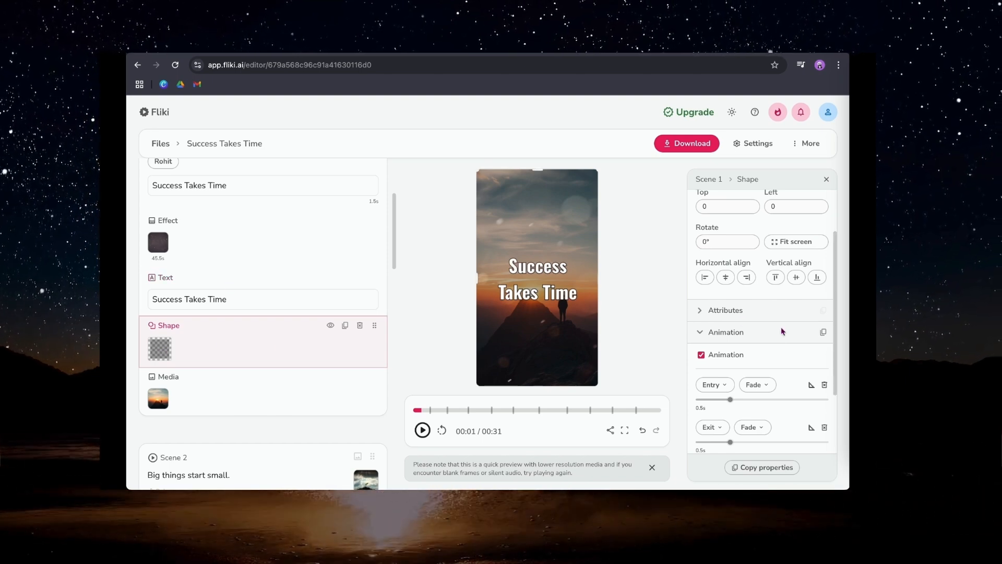
Enable timing for Scene 1's shape layer, keeping the full scene time from 00:00 to 00:02
scroll(752, 355, "down", 1)
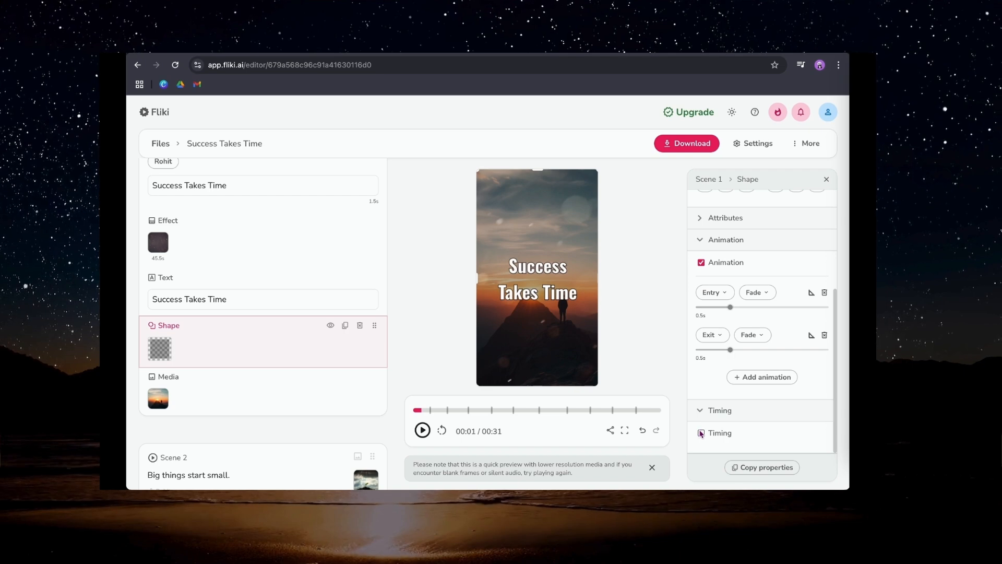
left_click(700, 433)
scroll(731, 427, "down", 1)
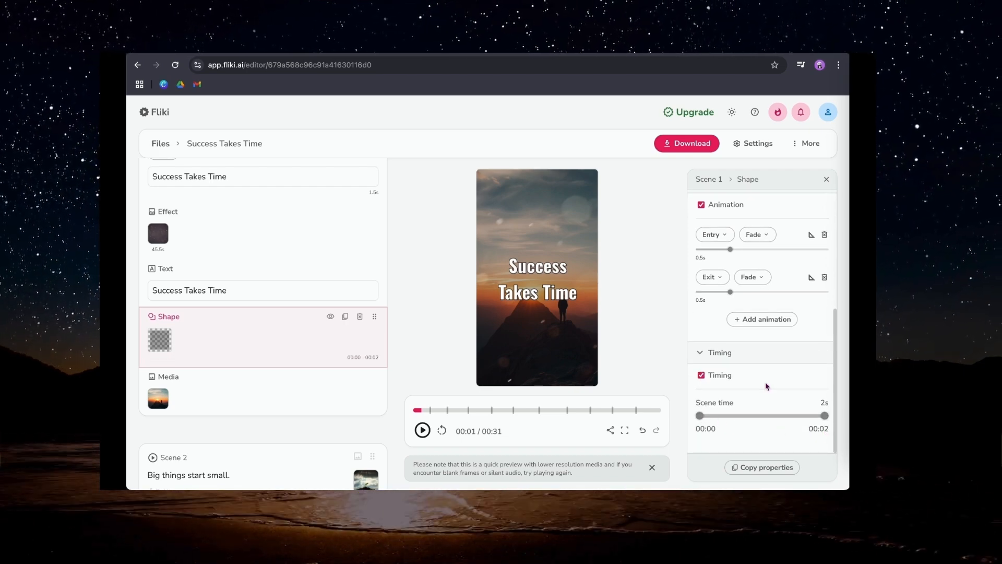
Replace Scene 1's effect overlay with the stock Fire Sparks effect
scroll(766, 387, "up", 5)
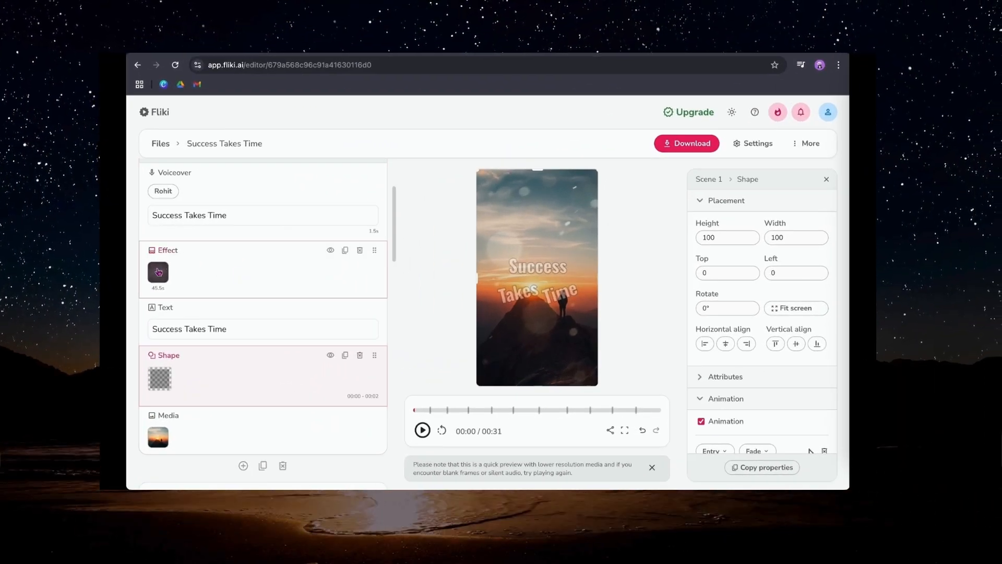
left_click(159, 271)
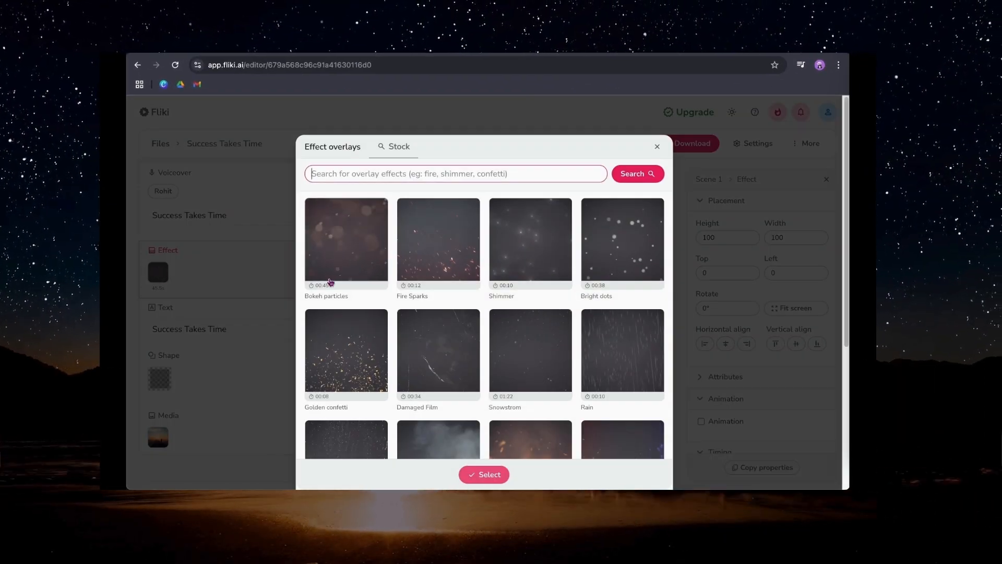
left_click(449, 261)
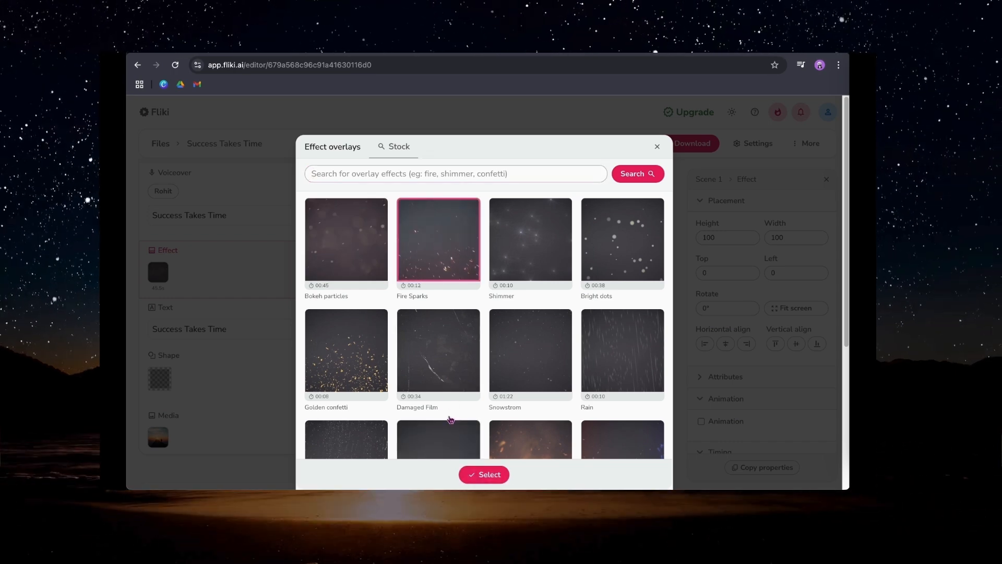
scroll(454, 446, "down", 5)
left_click(471, 431)
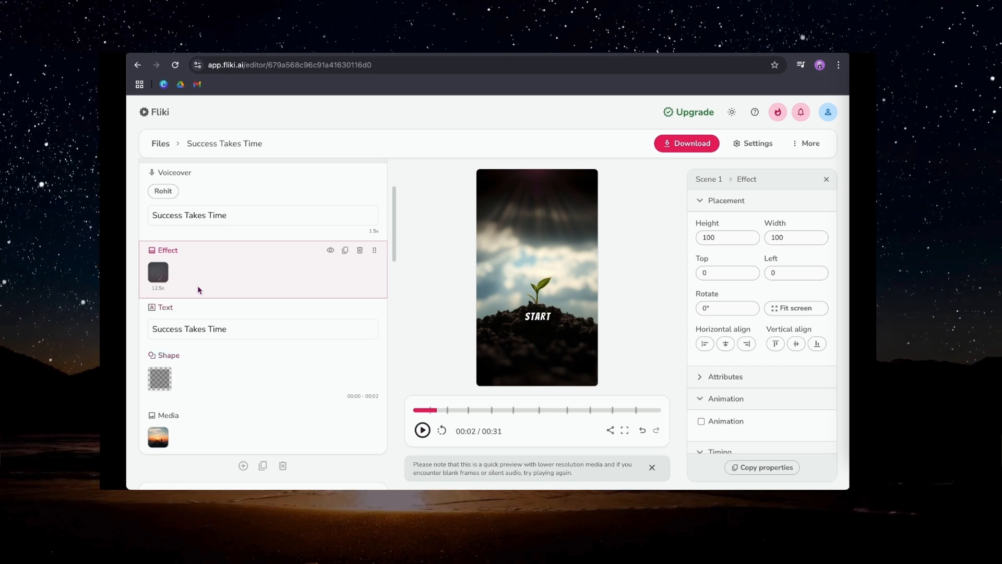
Regenerate the Cinematic AI image of Scene 1's media layer and use the new version
scroll(217, 352, "down", 2)
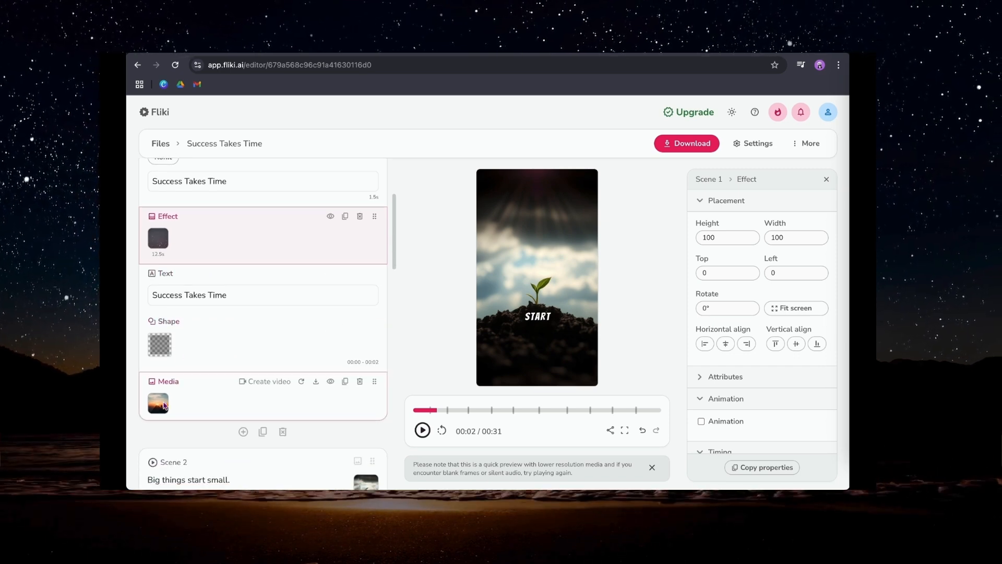
left_click(156, 387)
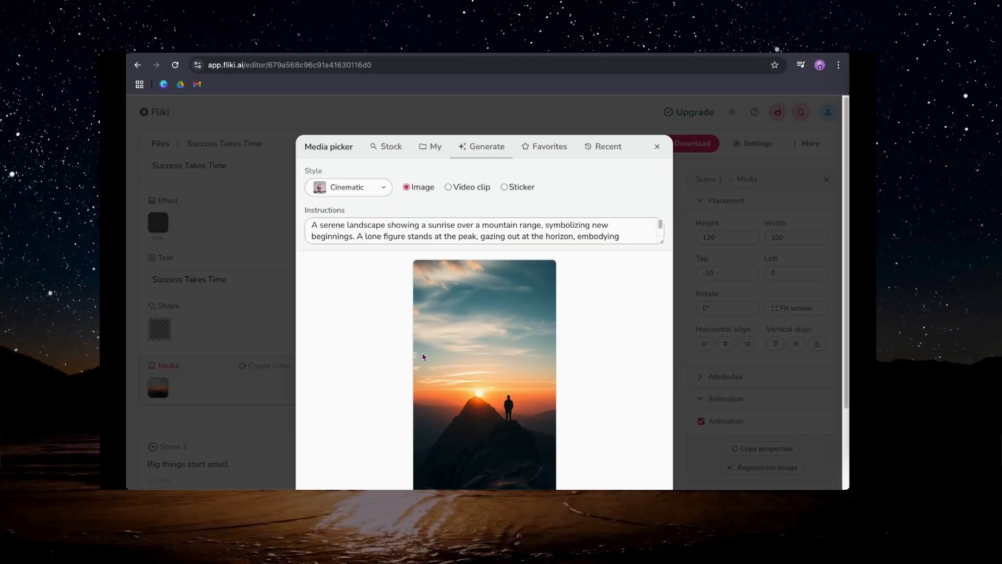
scroll(422, 350, "down", 2)
scroll(422, 355, "down", 1)
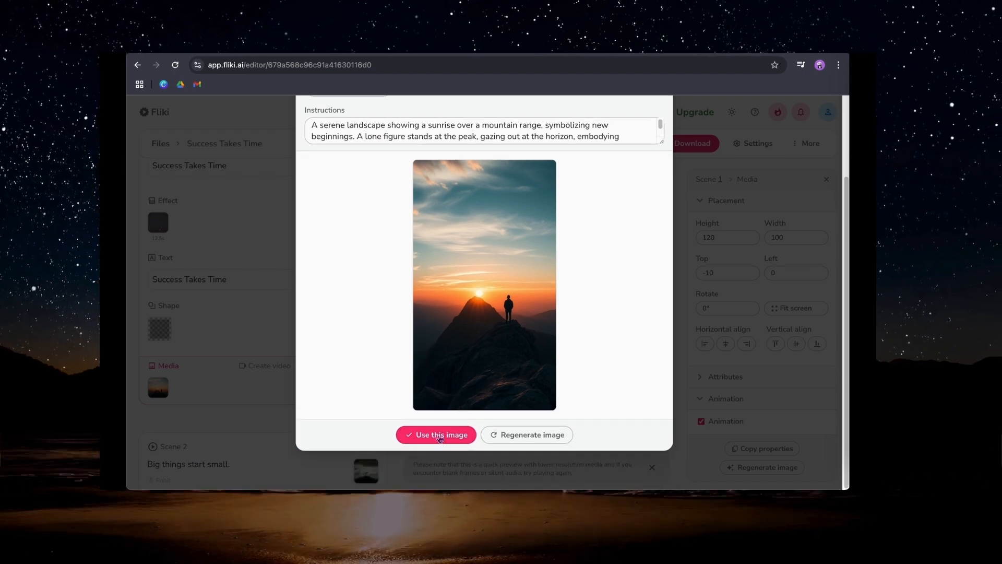
left_click(523, 436)
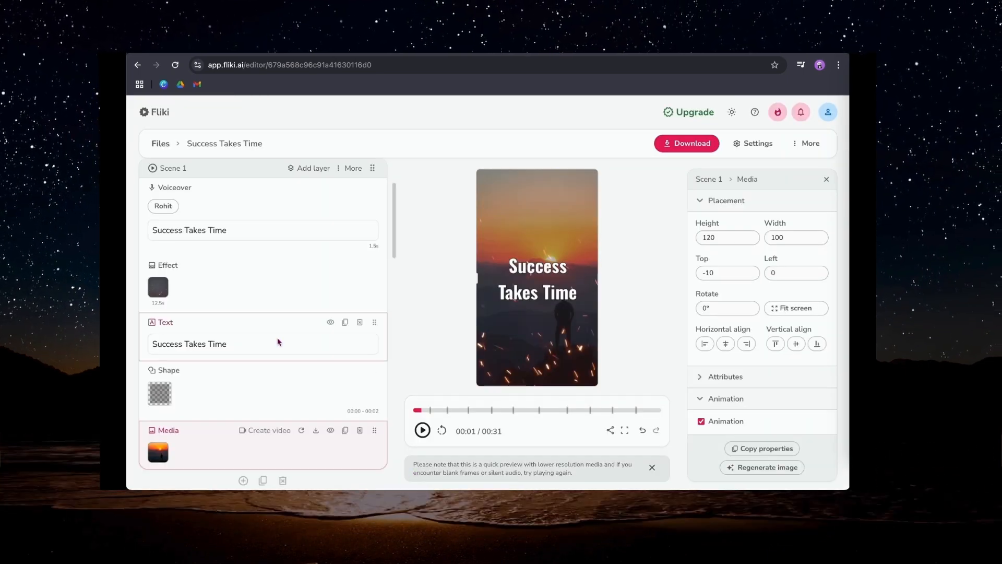
Set the video's gap between scenes to 0.2 seconds and save the settings
left_click(742, 143)
left_click(417, 190)
key("BackSpace")
type("2")
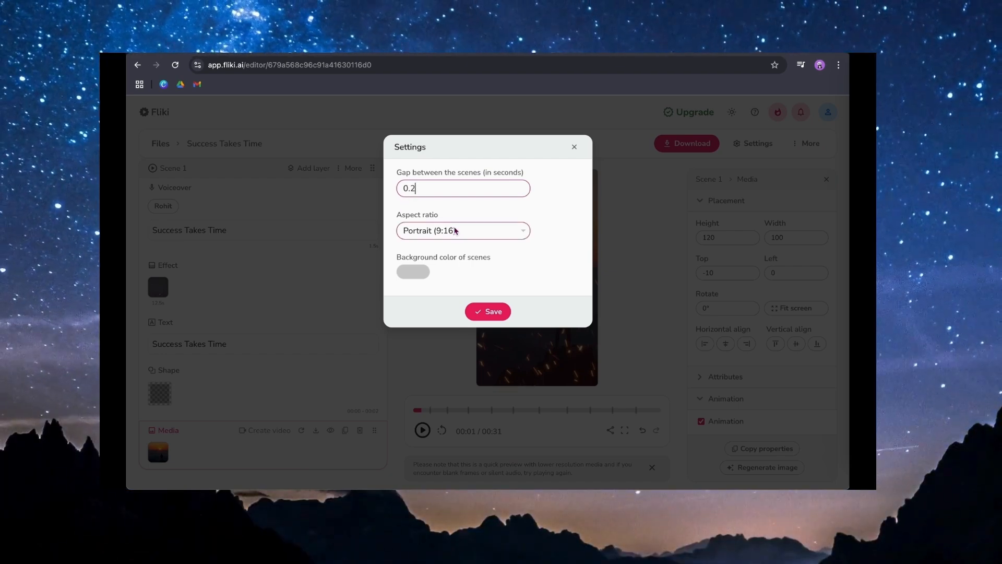
left_click(476, 313)
Look through the remaining scenes from Scene 2 to Scene 11 and the scene options below the last one
scroll(285, 377, "down", 5)
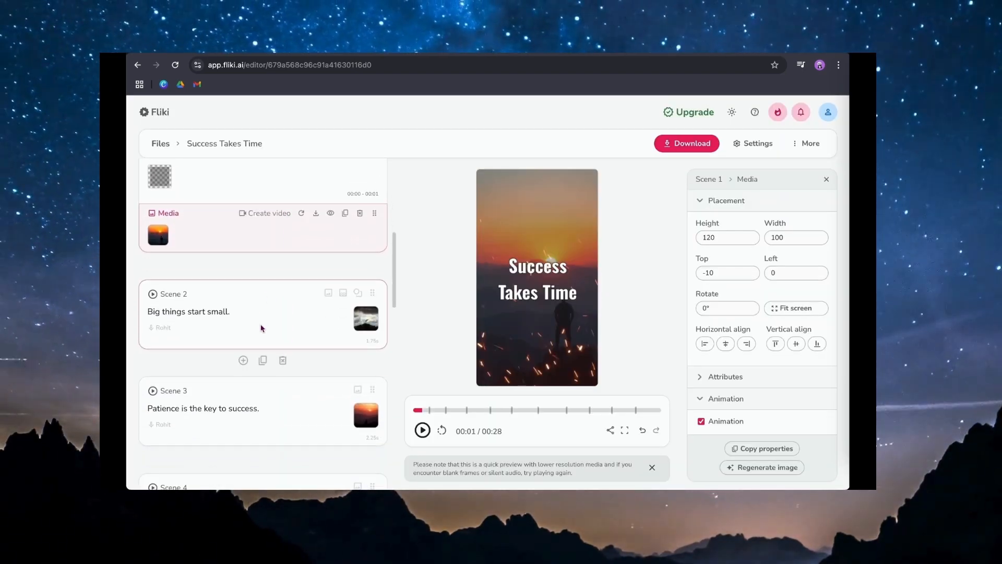
scroll(305, 356, "down", 5)
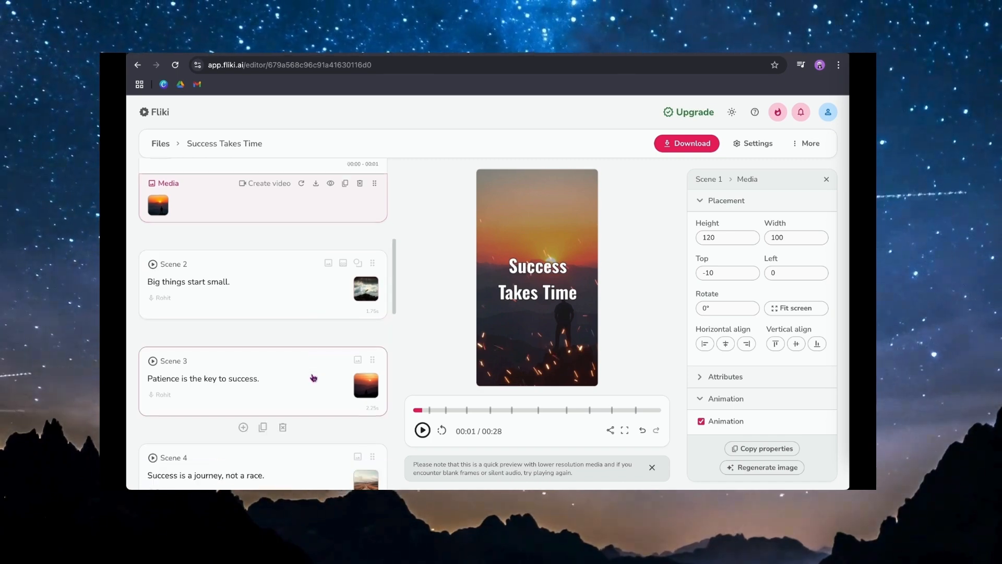
scroll(313, 378, "down", 3)
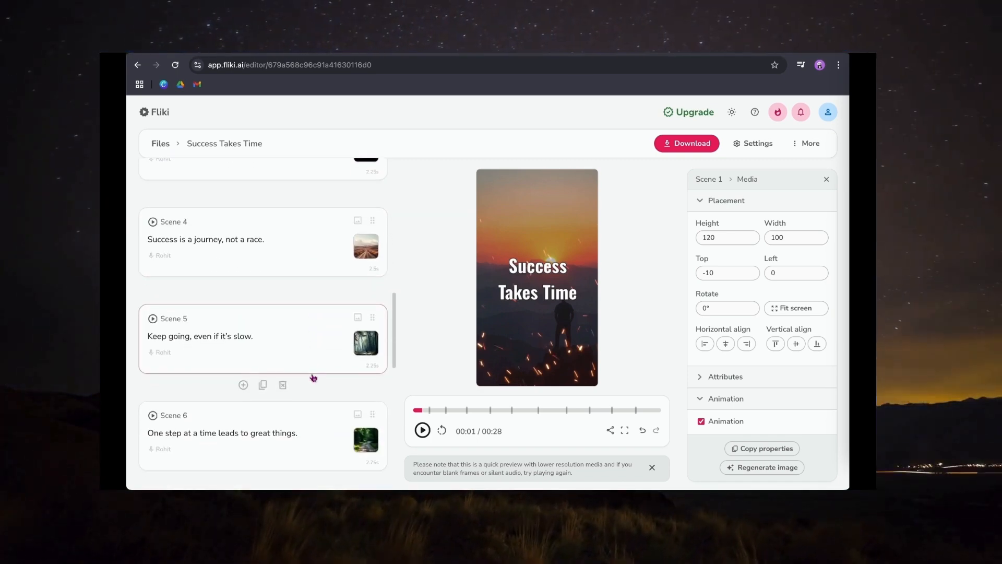
scroll(282, 427, "down", 5)
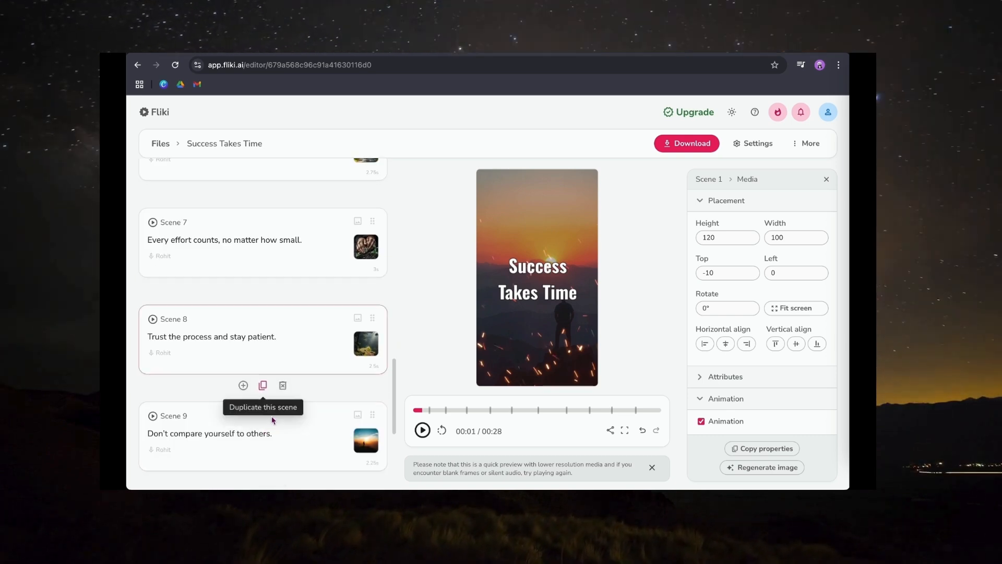
scroll(264, 397, "down", 5)
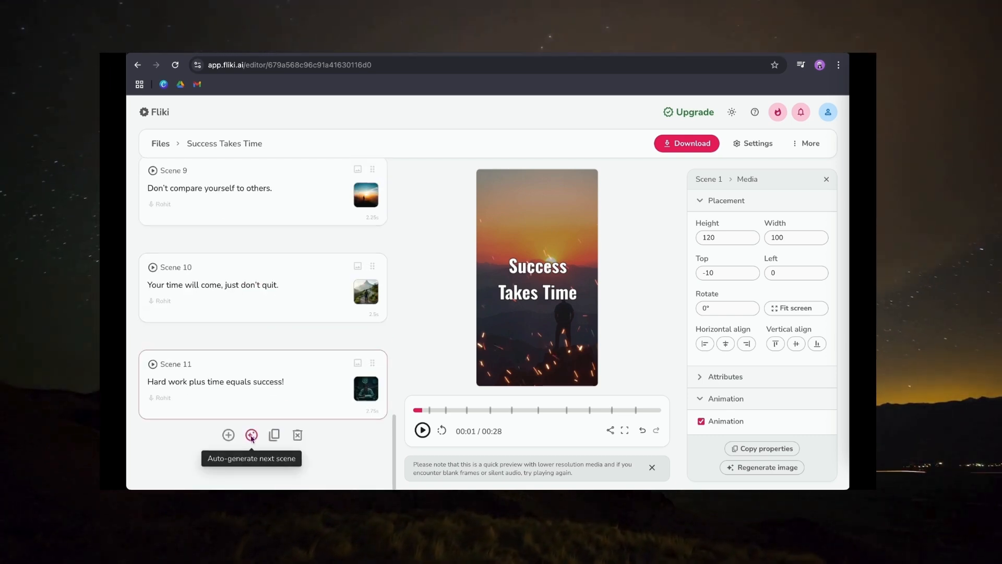
Add a blank scene after Scene 11, look back through the scene list, and delete the blank scene again
left_click(229, 435)
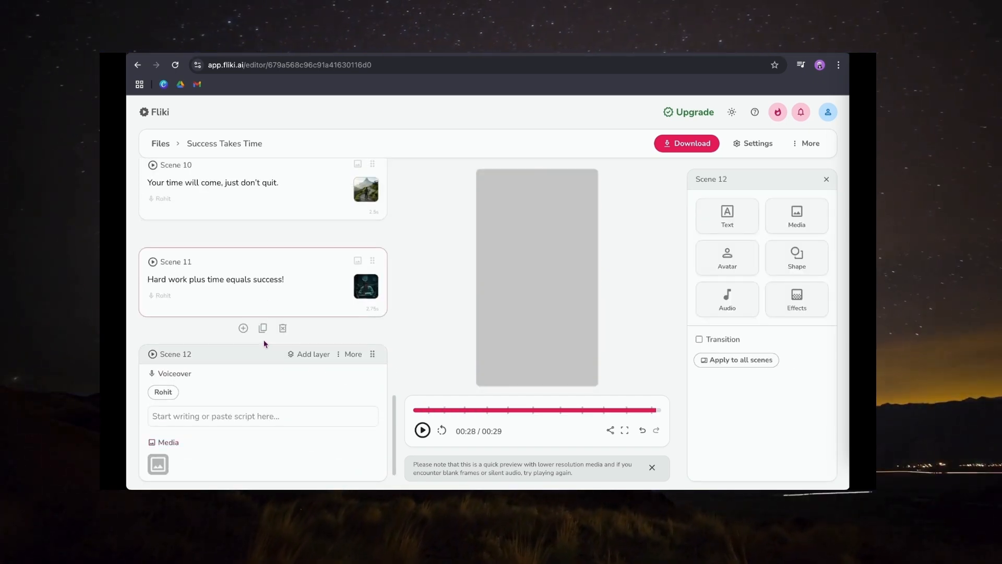
scroll(303, 373, "down", 2)
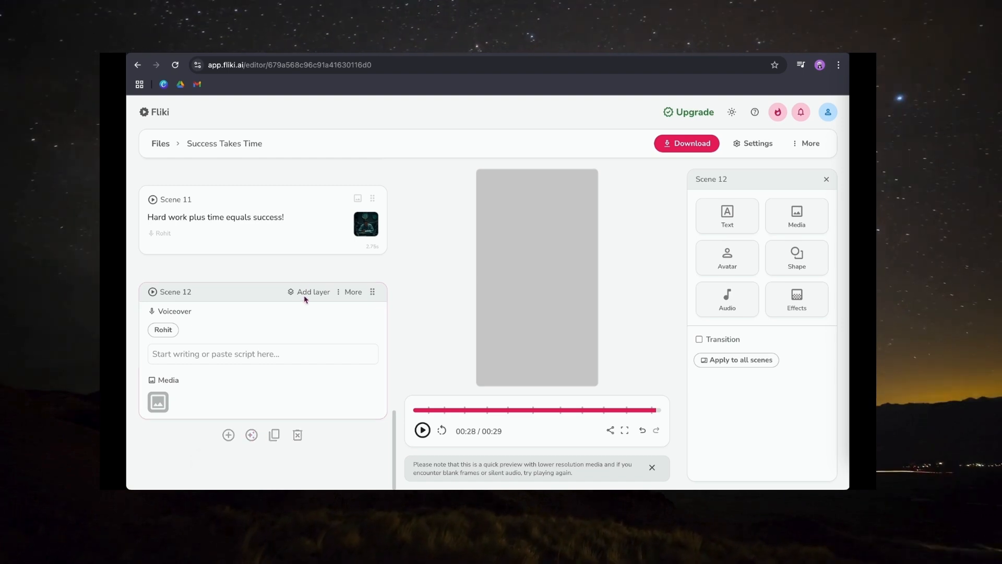
scroll(259, 342, "up", 6)
scroll(259, 342, "up", 4)
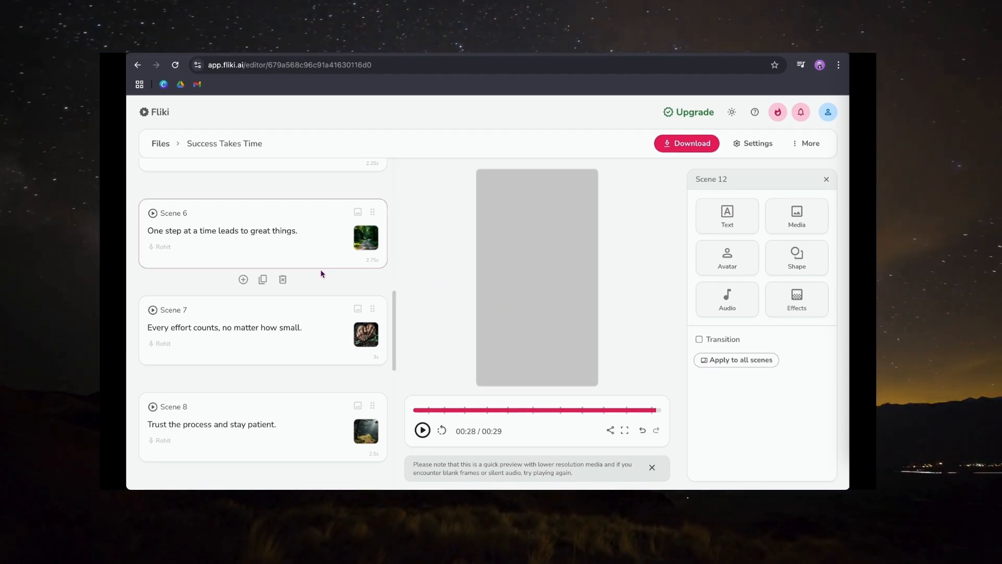
scroll(360, 292, "up", 10)
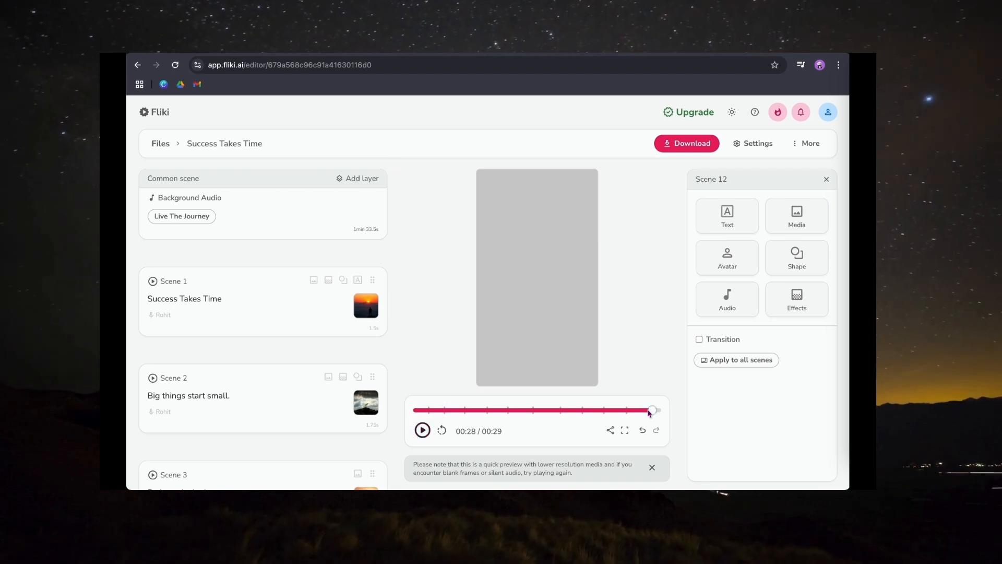
scroll(246, 385, "down", 9)
scroll(246, 385, "down", 10)
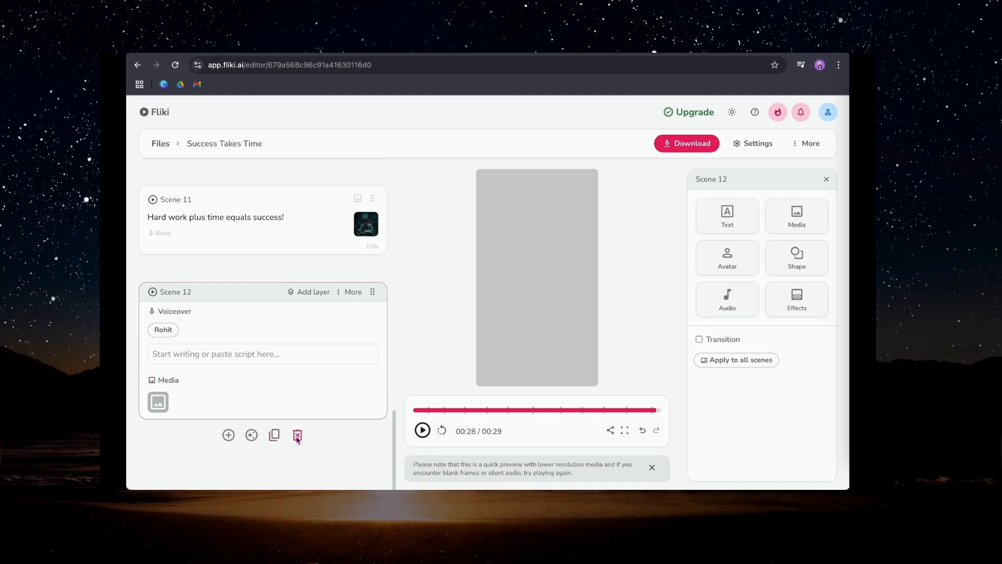
left_click(298, 435)
left_click(465, 179)
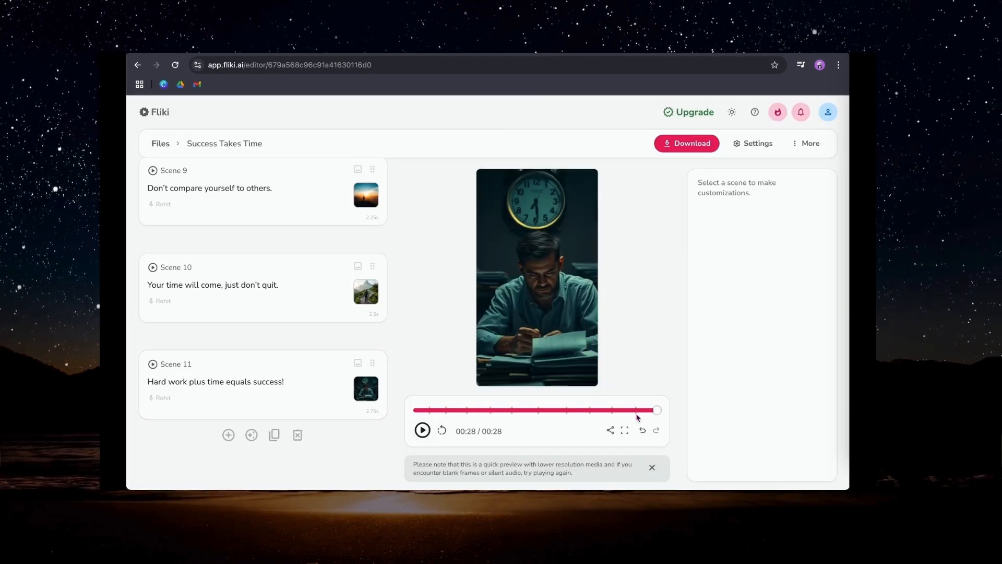
Play the preview of the whole video
left_click(423, 430)
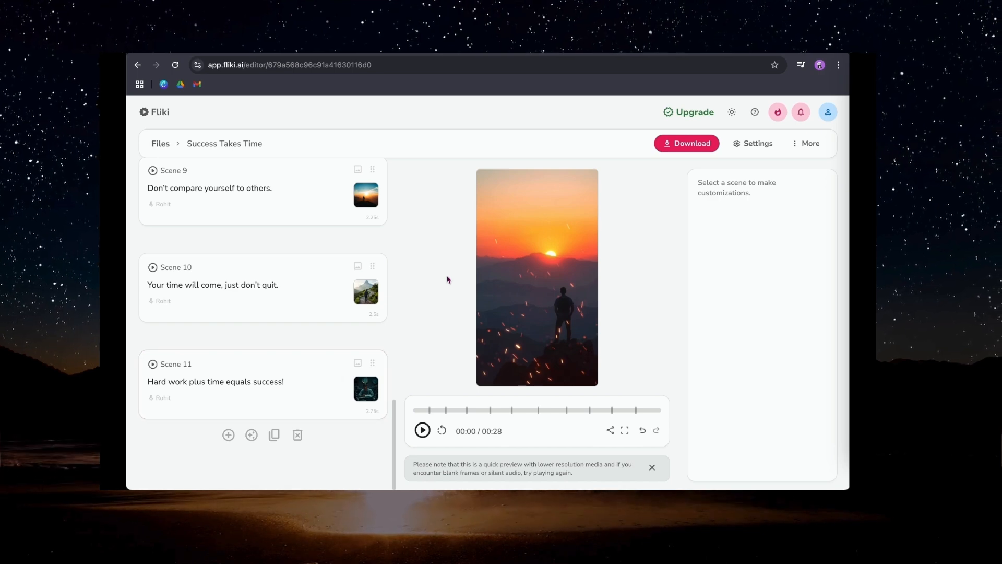
Request an export of the video at 720p in mp4 format, but cancel it at the confirmation and close the export dialog
left_click(690, 145)
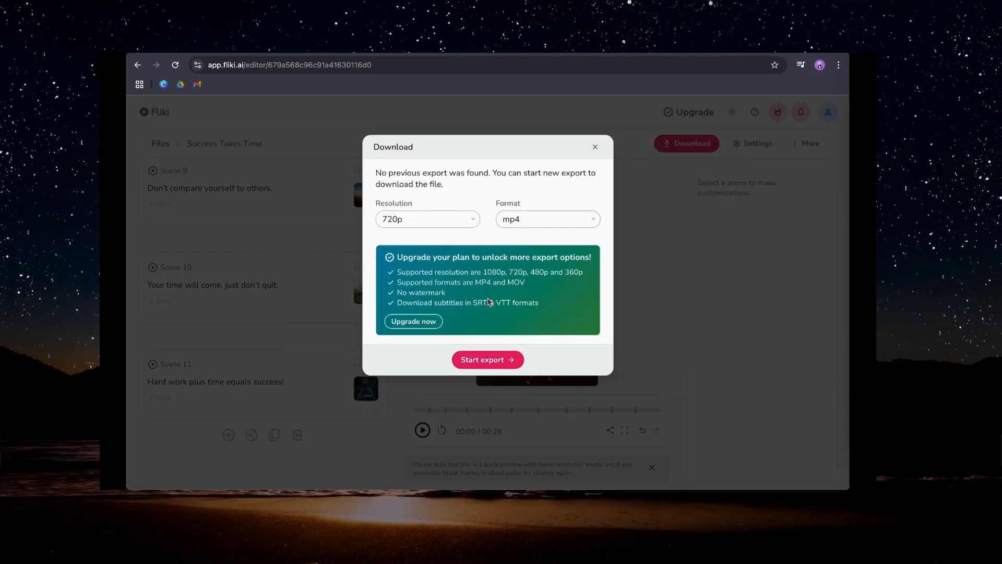
left_click(505, 357)
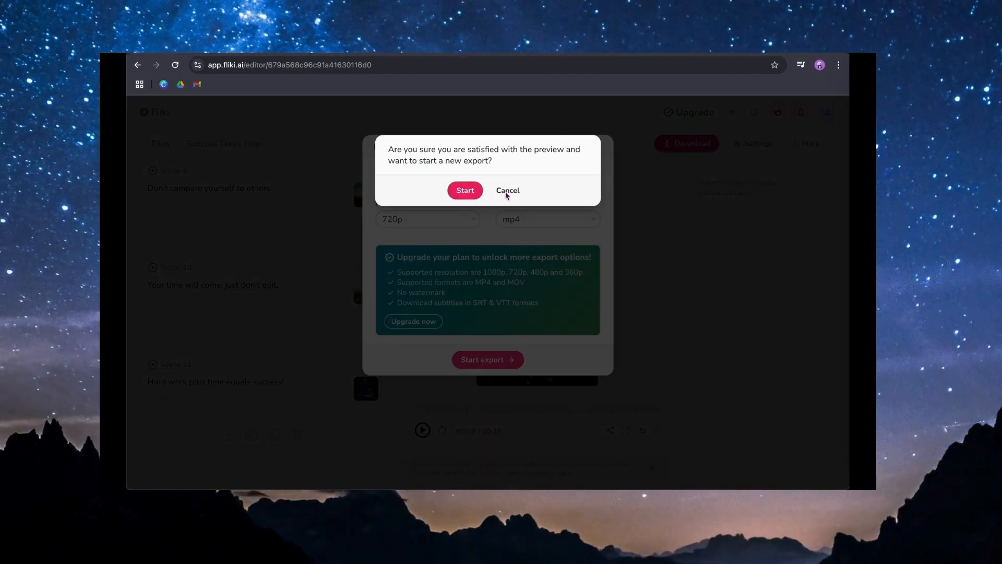
left_click(507, 191)
left_click(338, 479)
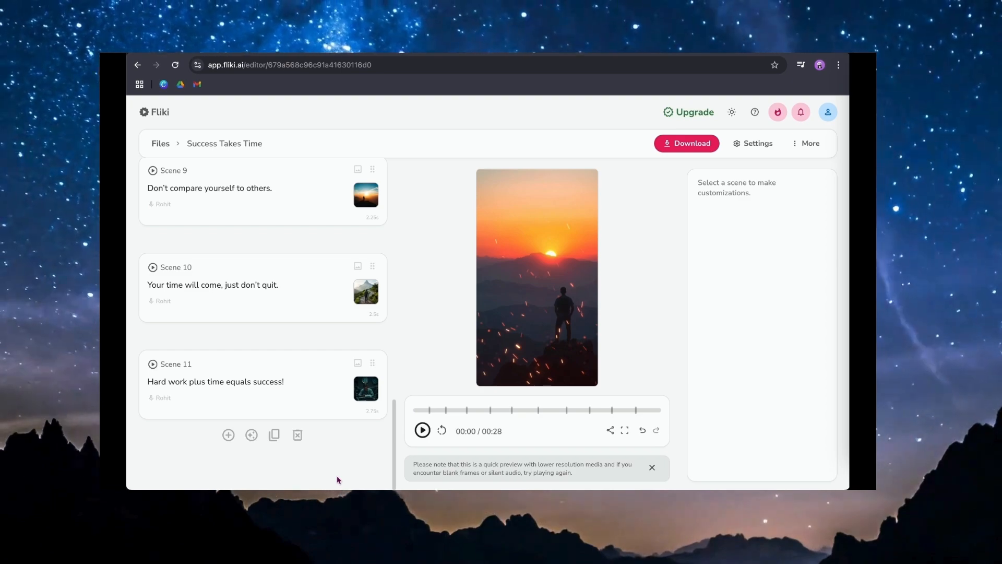